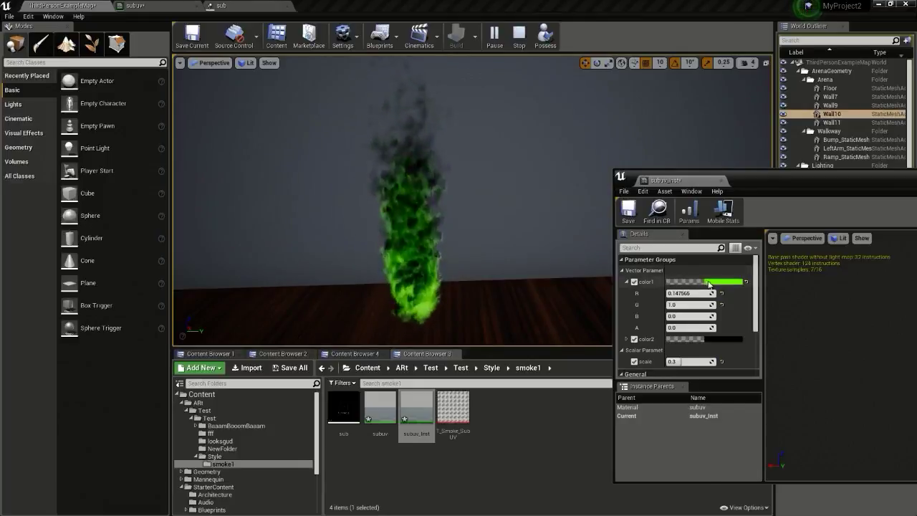
Shift the smoke instance's color1 from green to a red-orange hue (FF870000)
click(709, 285)
drag(595, 347, 614, 357)
click(626, 340)
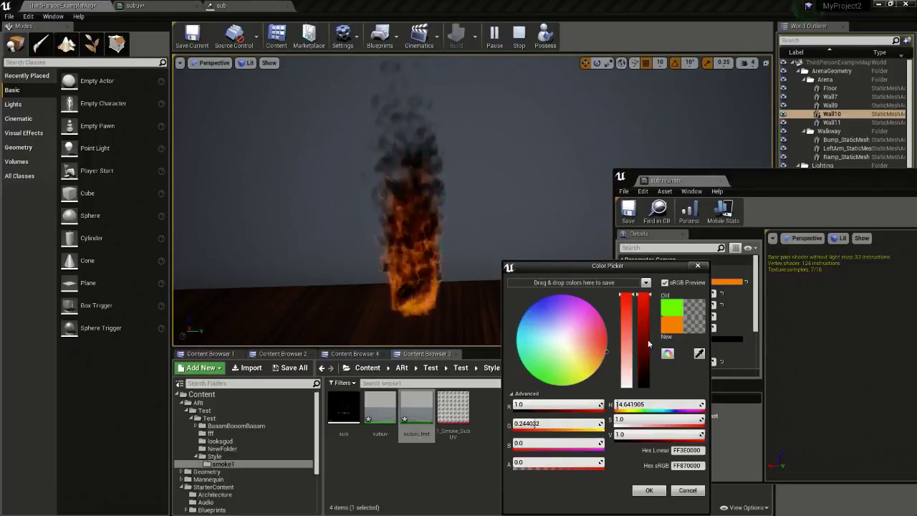
Confirm the orange color1 and give color2 a saturated red
click(654, 490)
click(734, 338)
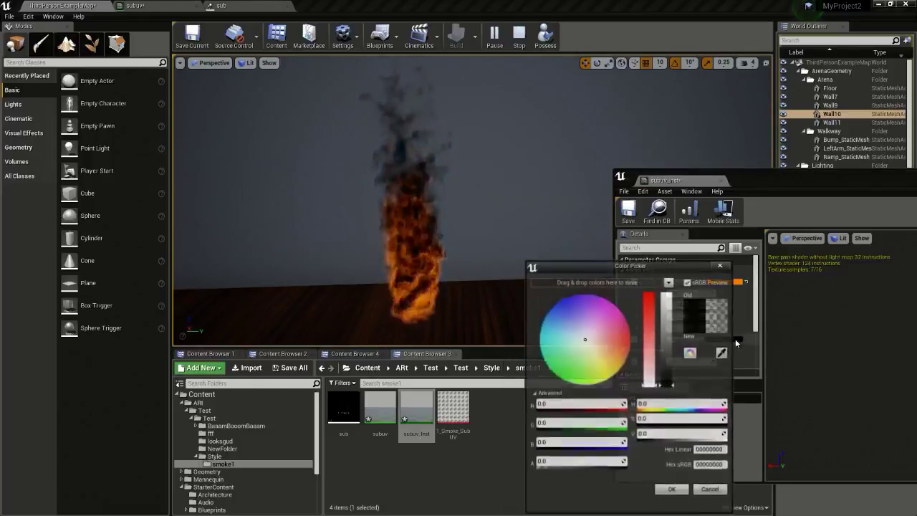
drag(667, 384, 666, 312)
click(630, 341)
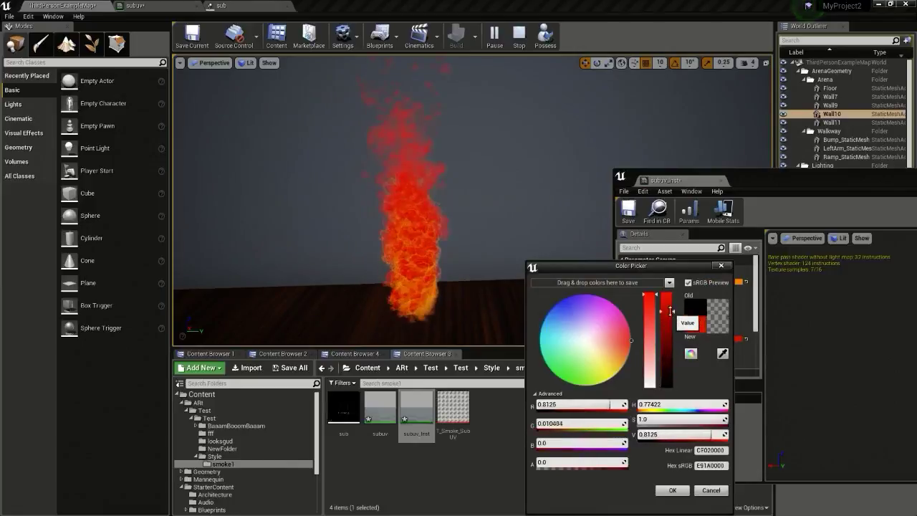
Darken color2 to a deep red-orange, confirm it, and close the subuv_inst editor
drag(627, 348, 566, 289)
drag(580, 357, 631, 345)
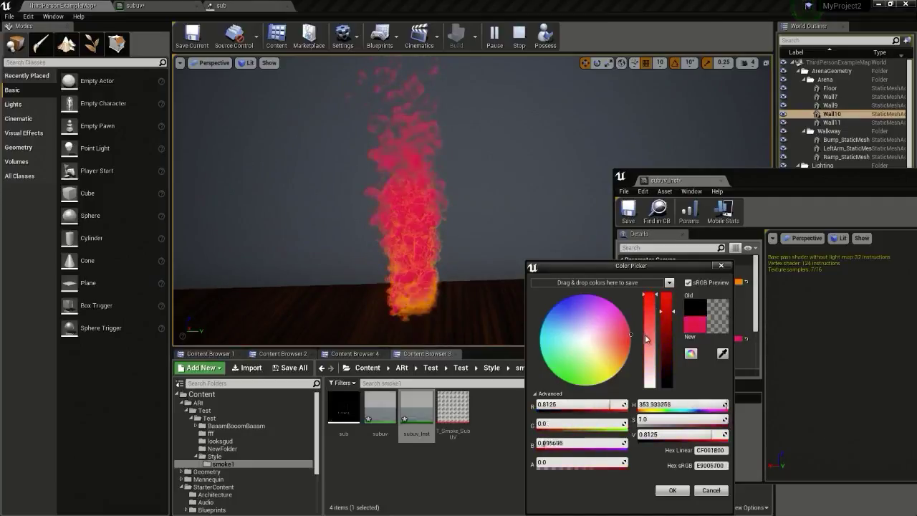
drag(666, 315, 631, 329)
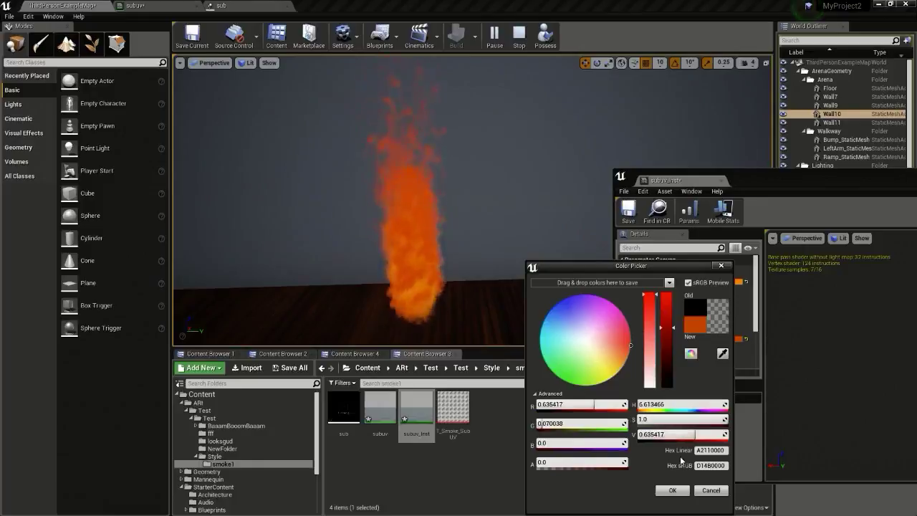
click(674, 491)
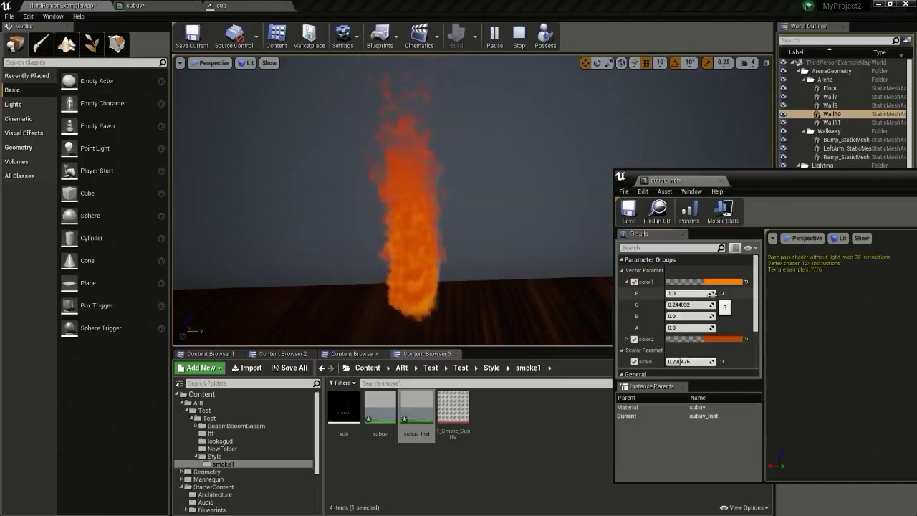
drag(840, 175, 716, 163)
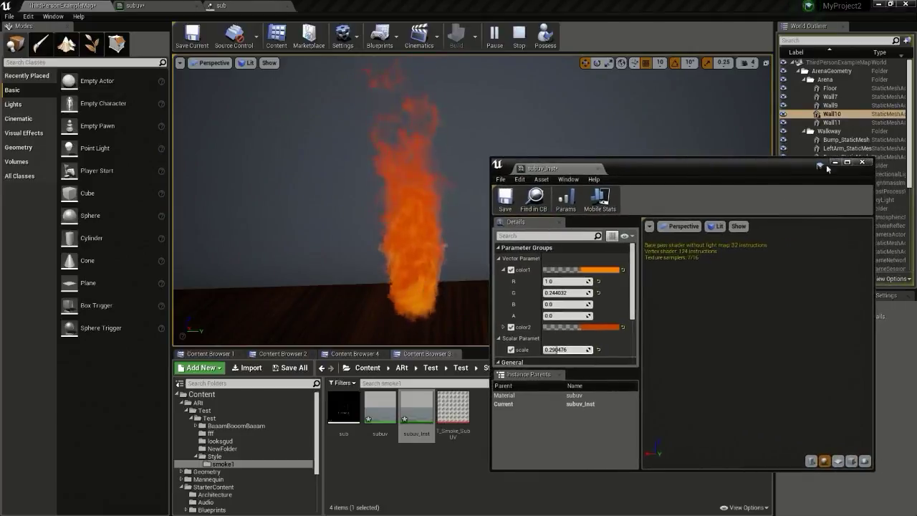
click(863, 162)
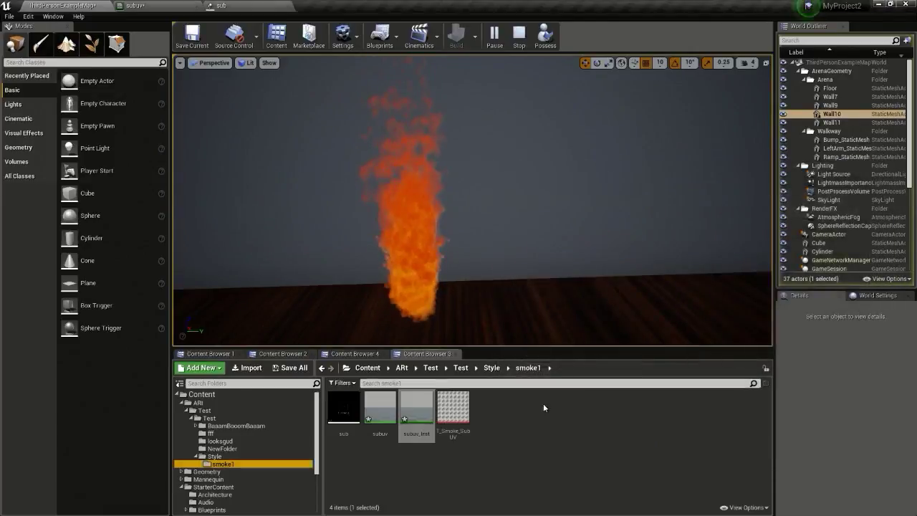
Create a Material asset named NewMaterial in smoke1 and open it in the material editor
right_click(502, 418)
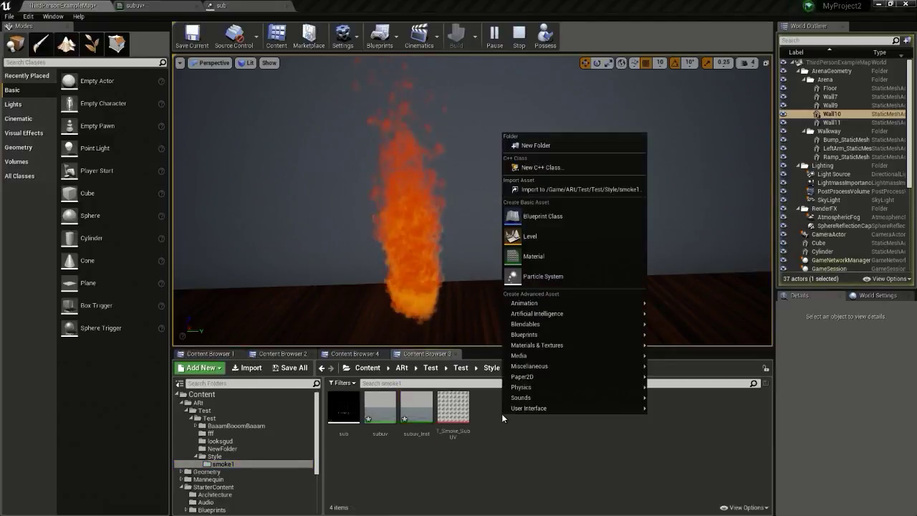
click(484, 414)
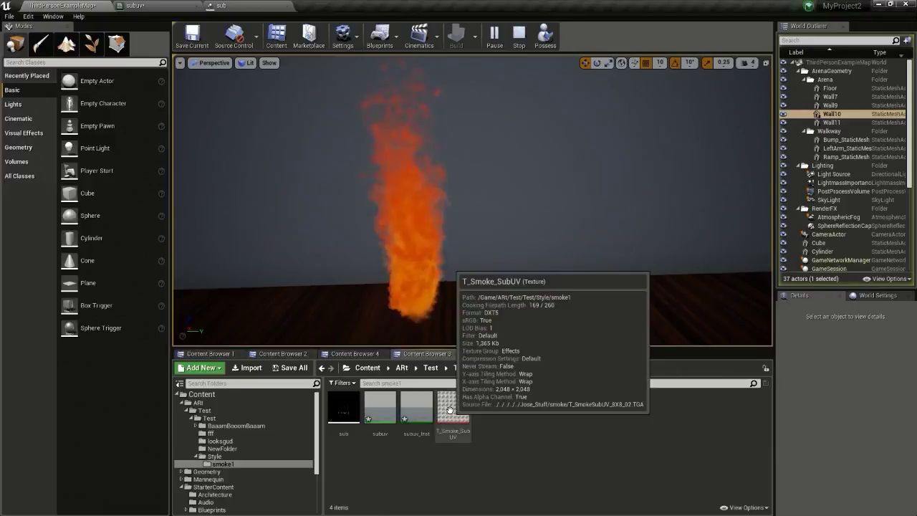
click(451, 412)
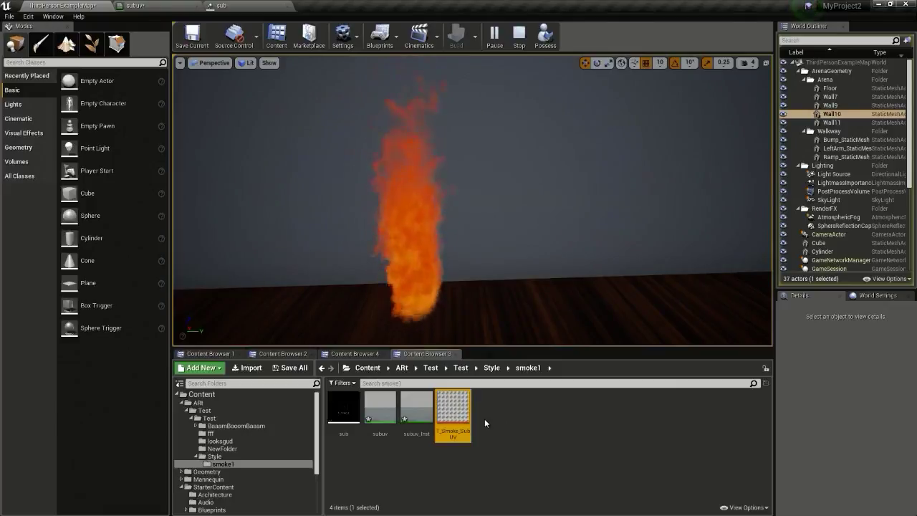
right_click(493, 405)
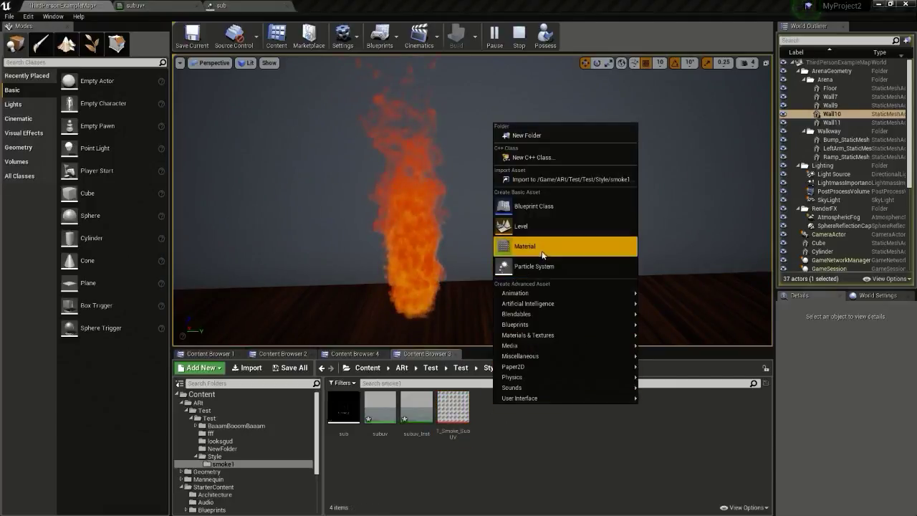
click(542, 255)
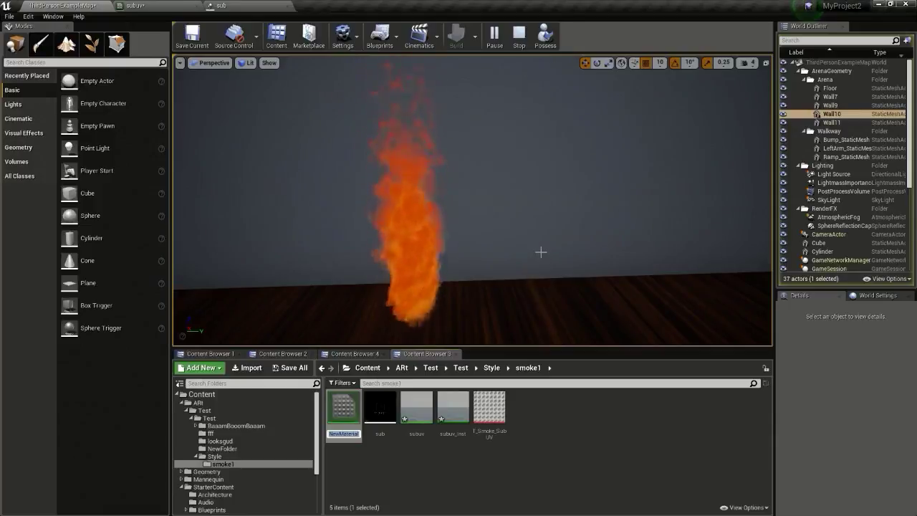
double_click(351, 408)
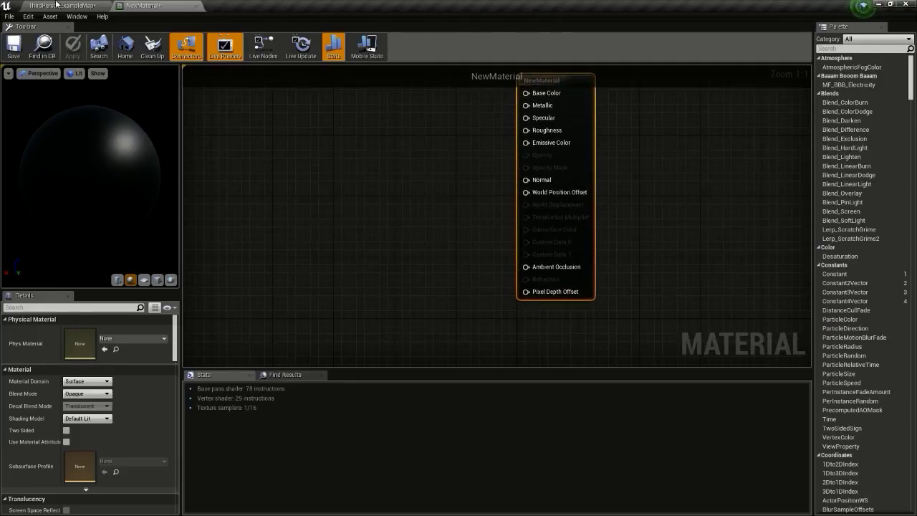
With T_Smoke_SubUV selected, add a Particle SubUV node to the NewMaterial graph
click(56, 3)
click(493, 422)
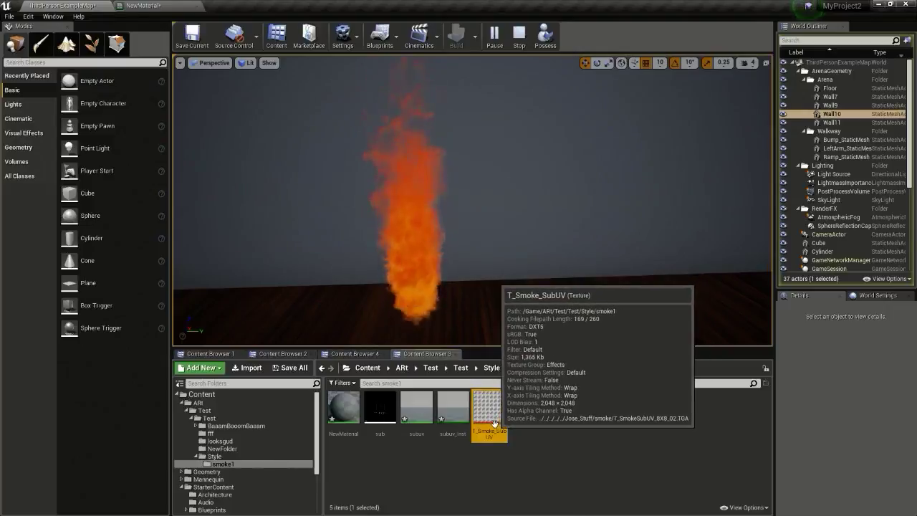
click(157, 5)
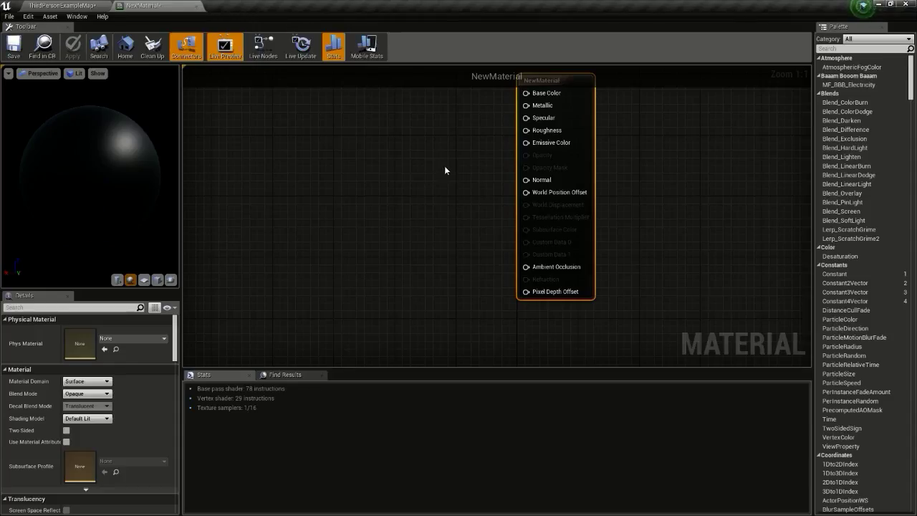
right_click(364, 169)
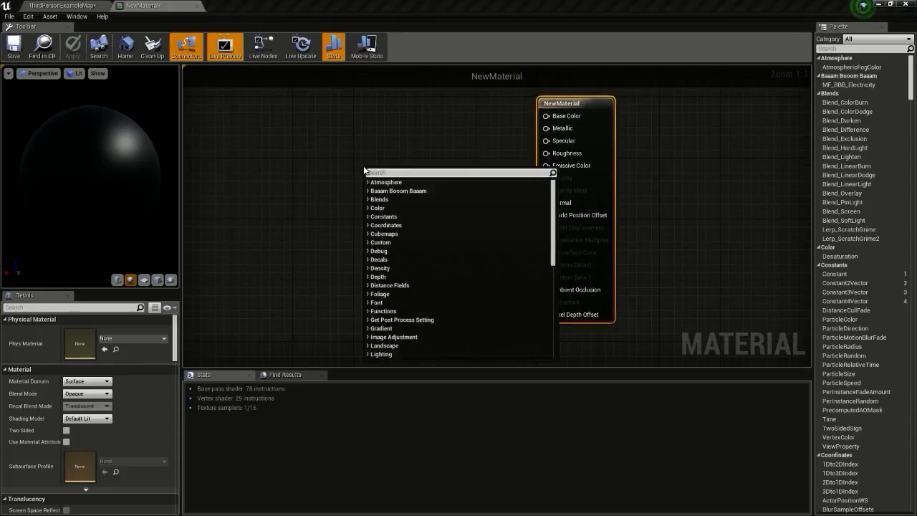
text(sub uv)
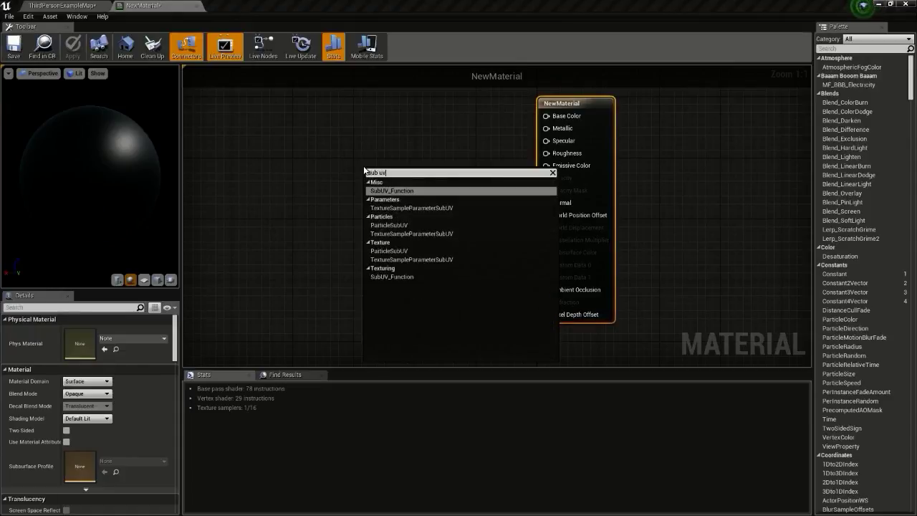
click(417, 227)
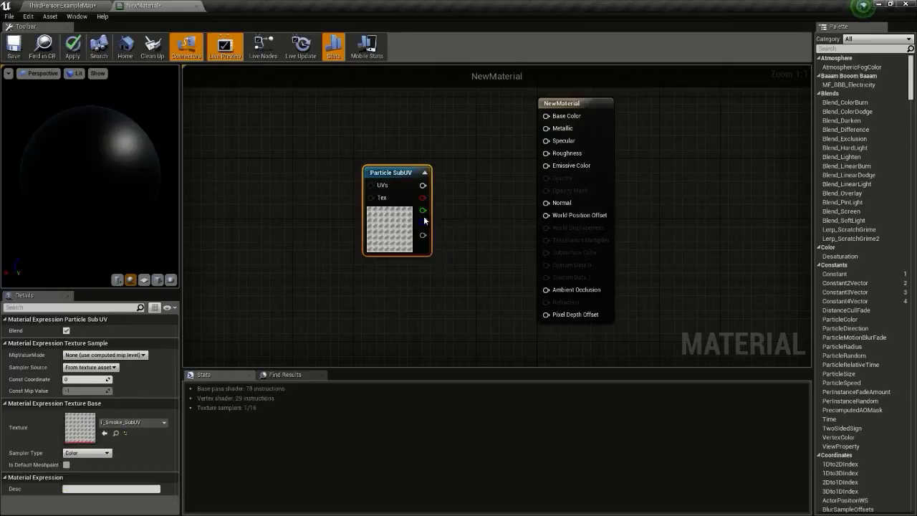
drag(398, 170, 337, 154)
Set the material's Blend Mode to Translucent and Shading Model to Unlit
click(548, 102)
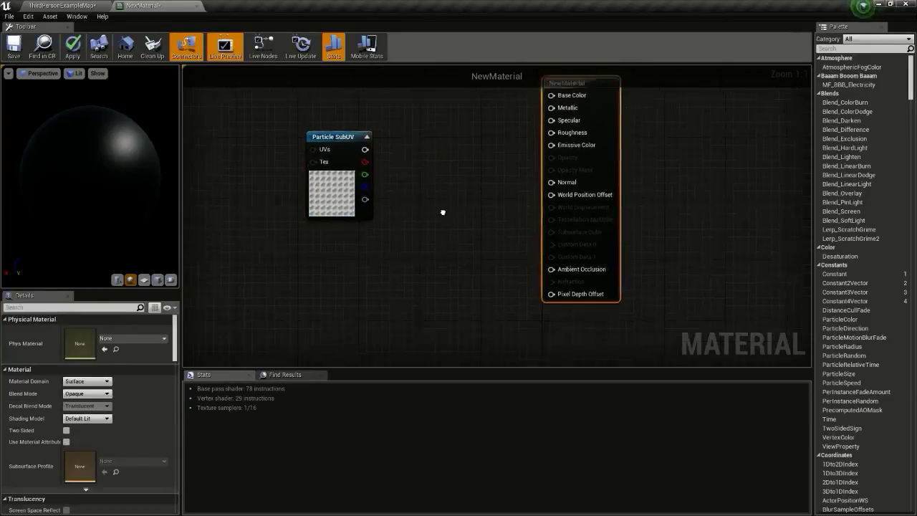
click(86, 394)
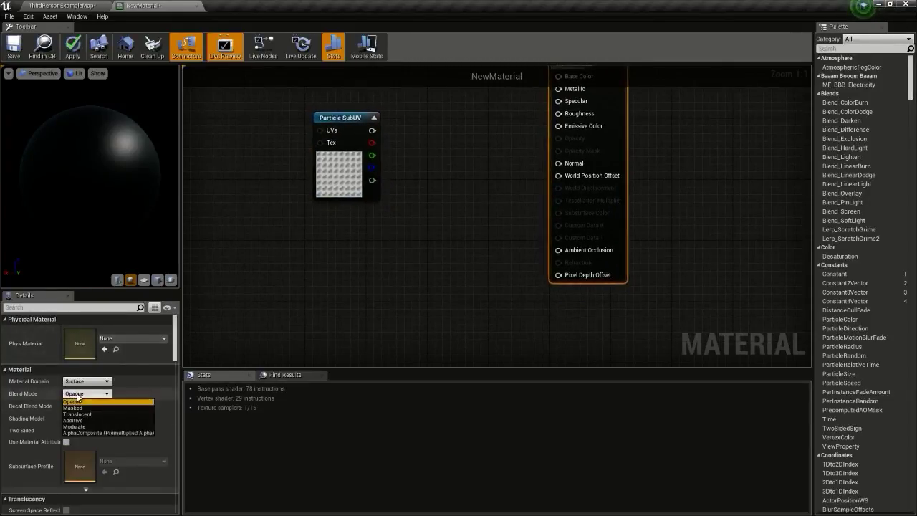
click(90, 414)
click(87, 418)
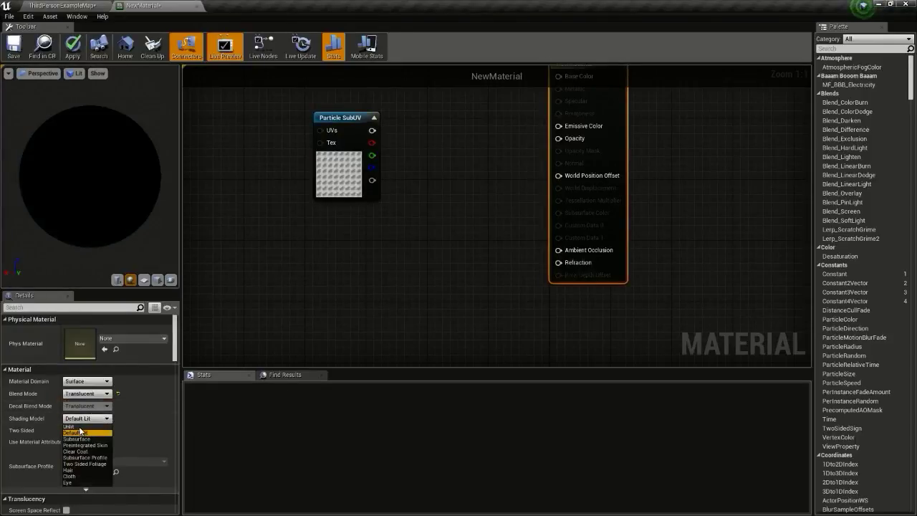
click(79, 426)
Reposition the Particle SubUV node and place an If node beside it
click(395, 253)
right_drag(394, 254, 459, 292)
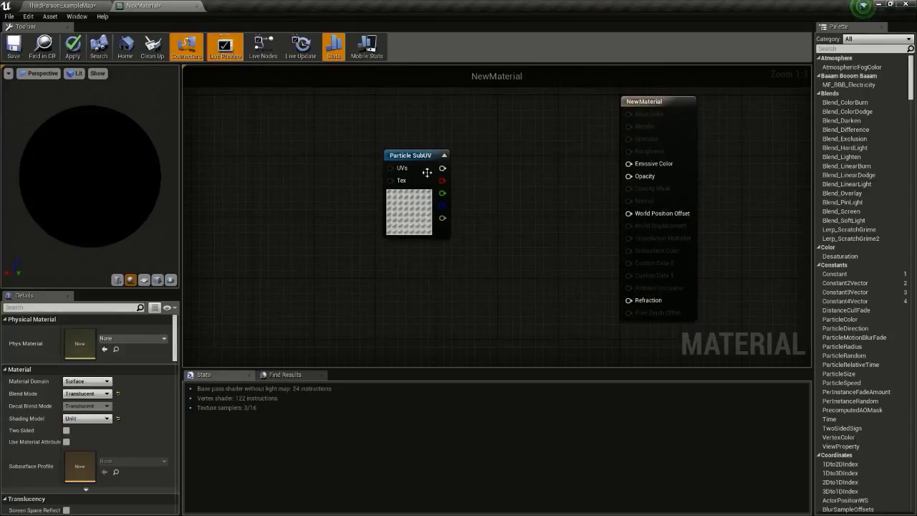
drag(427, 172, 349, 164)
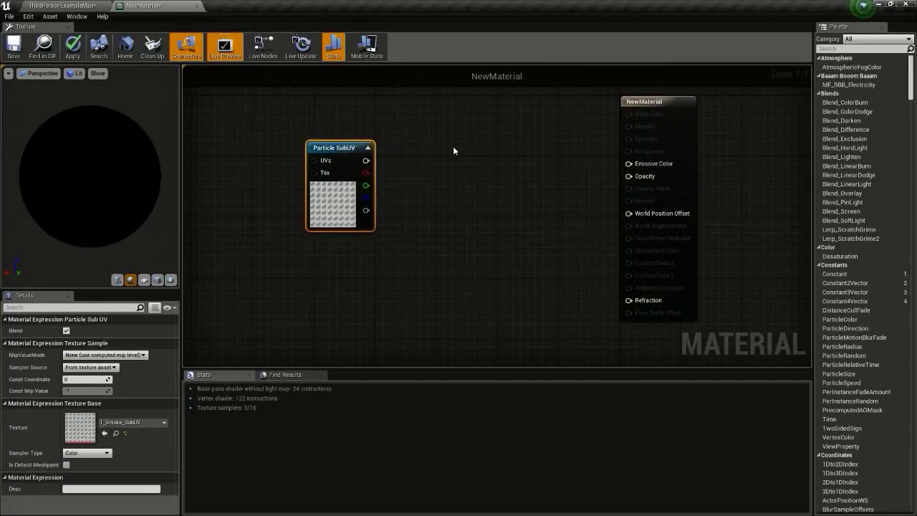
click(329, 136)
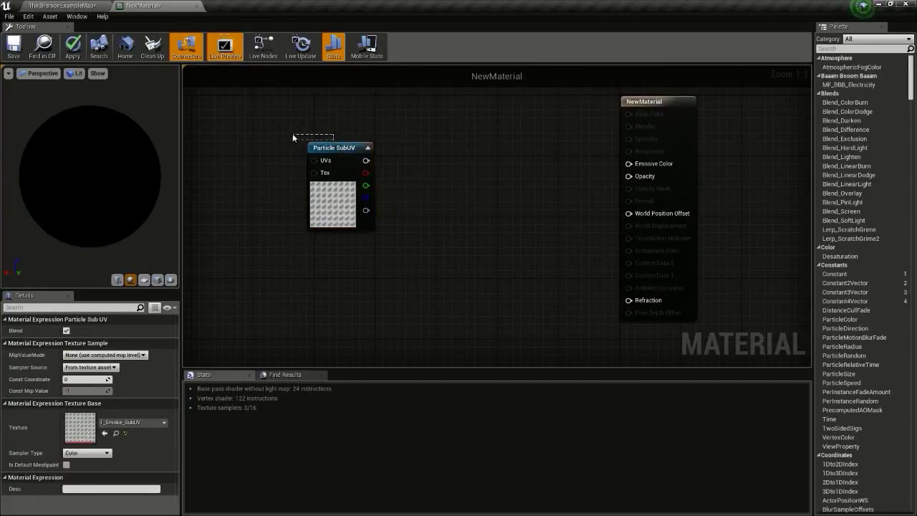
drag(345, 148, 310, 152)
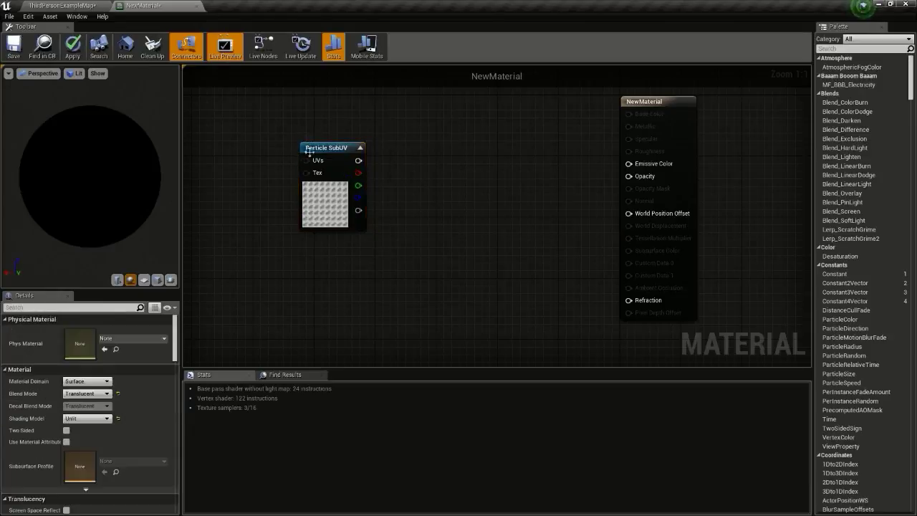
click(465, 127)
Wire the Particle SubUV texture output into the If node's A input
drag(348, 147, 421, 138)
key(Escape)
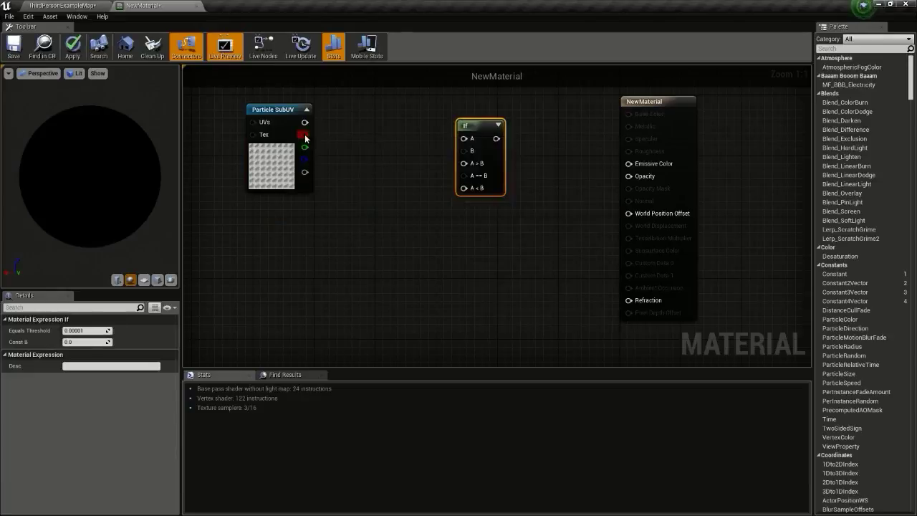
drag(305, 136, 468, 141)
key(Escape)
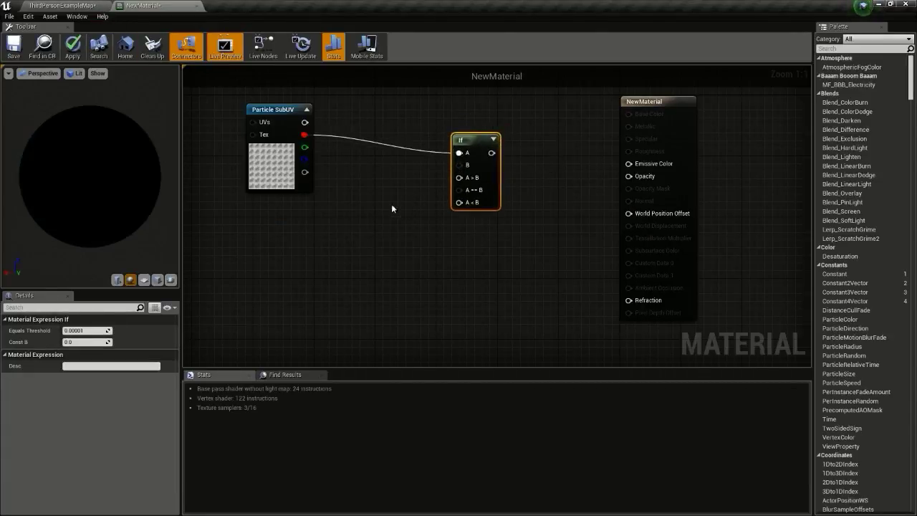
Add a scalar parameter named 'amount' with a Slider Max of 1
click(296, 236)
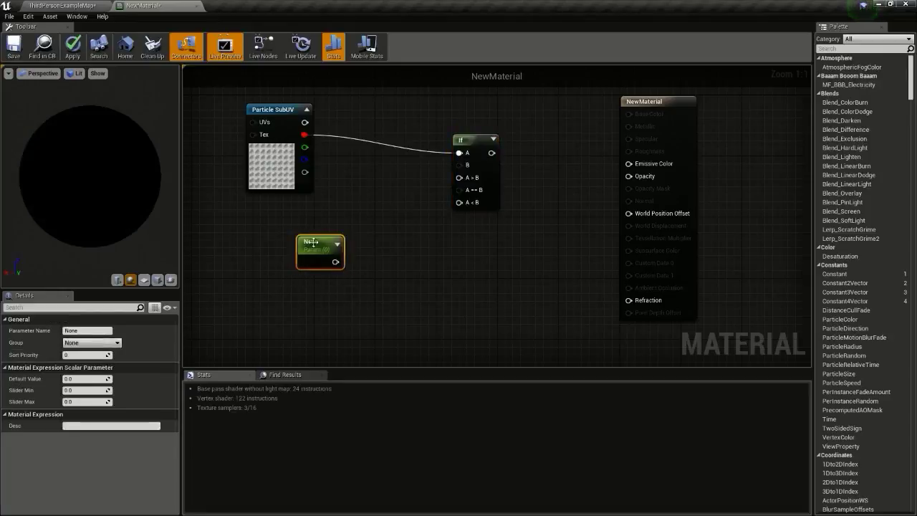
click(79, 330)
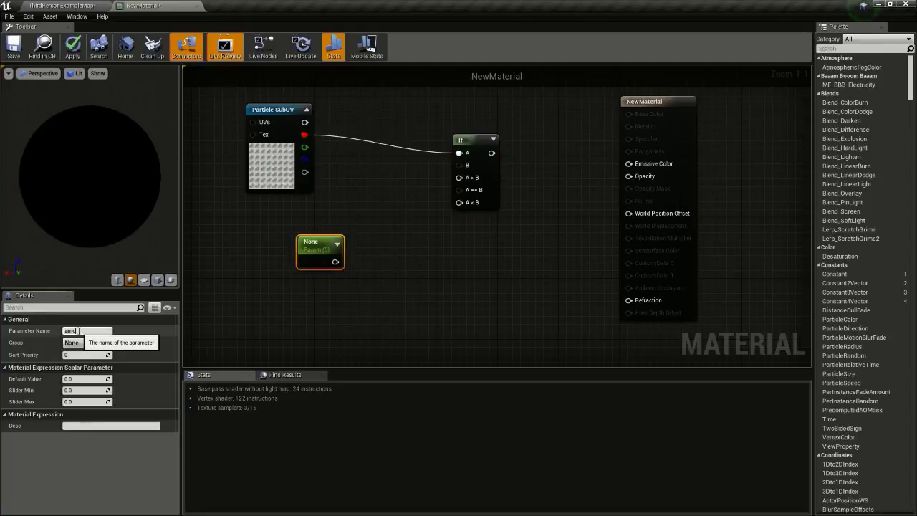
key(Return)
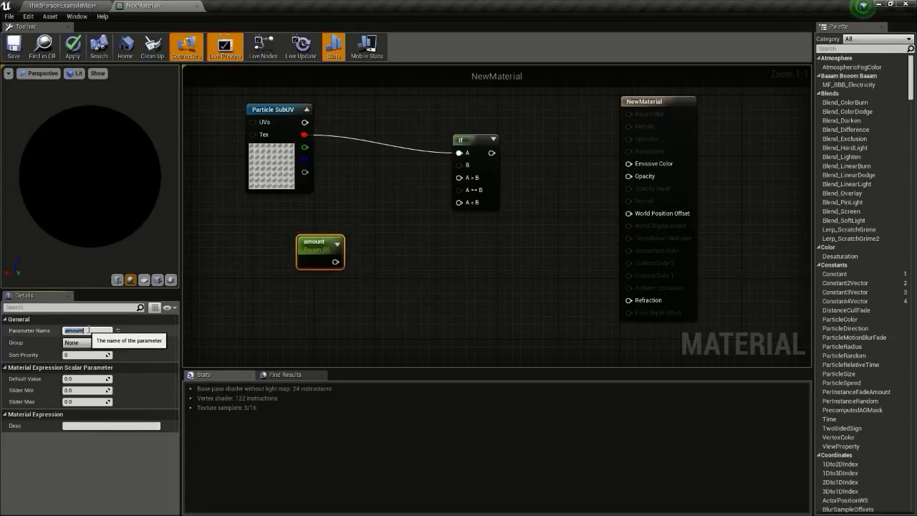
click(79, 402)
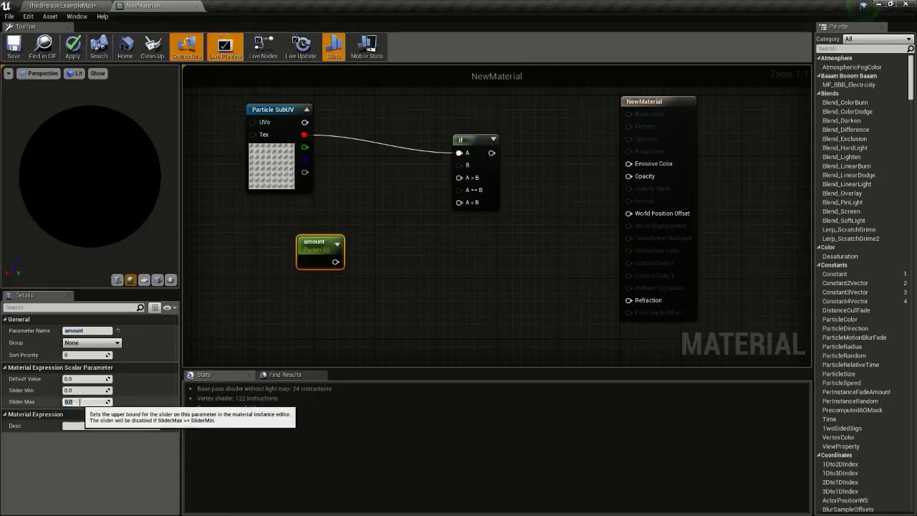
text(1)
key(Return)
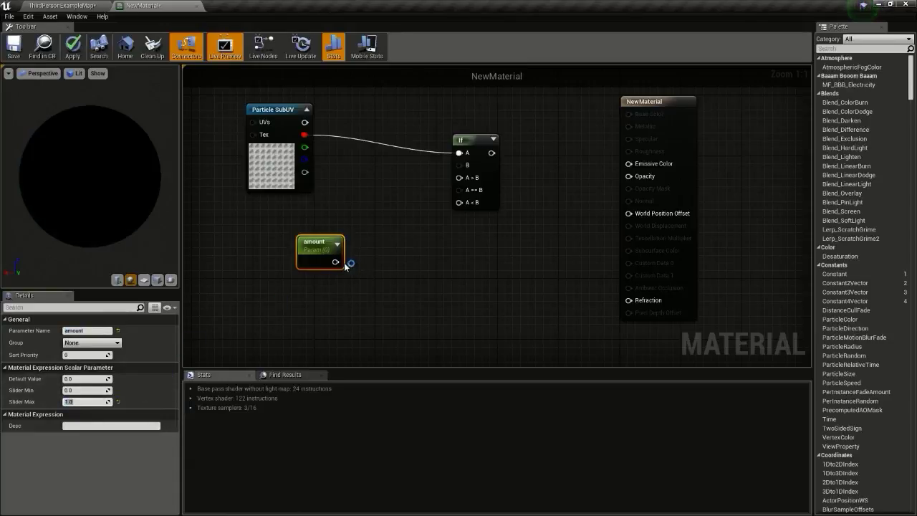
Connect amount to the If node's B input and set its default value to 0.5
click(398, 213)
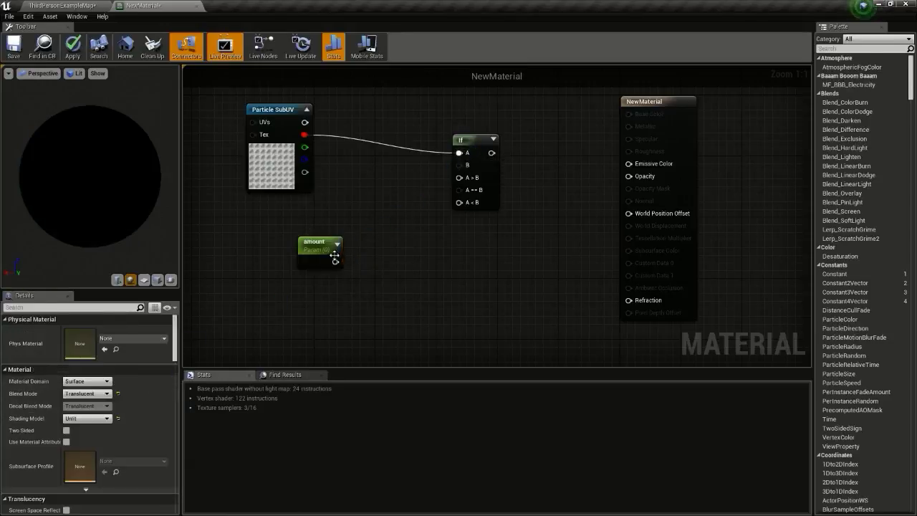
drag(377, 235, 460, 165)
right_click(384, 238)
click(345, 260)
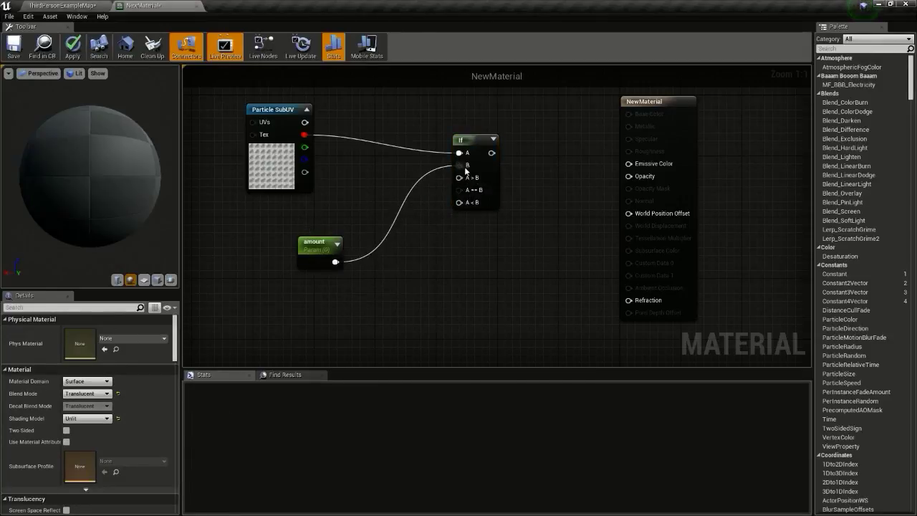
drag(319, 244, 267, 218)
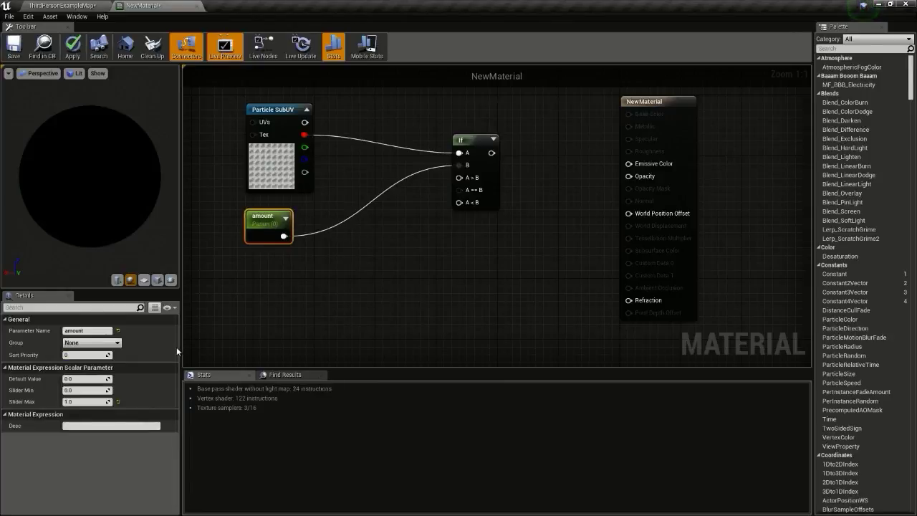
click(69, 379)
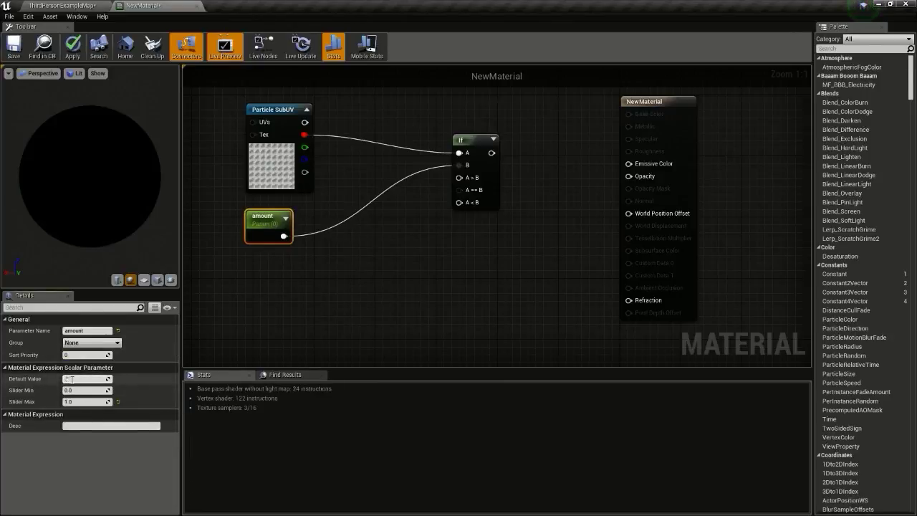
text(0.5)
key(Return)
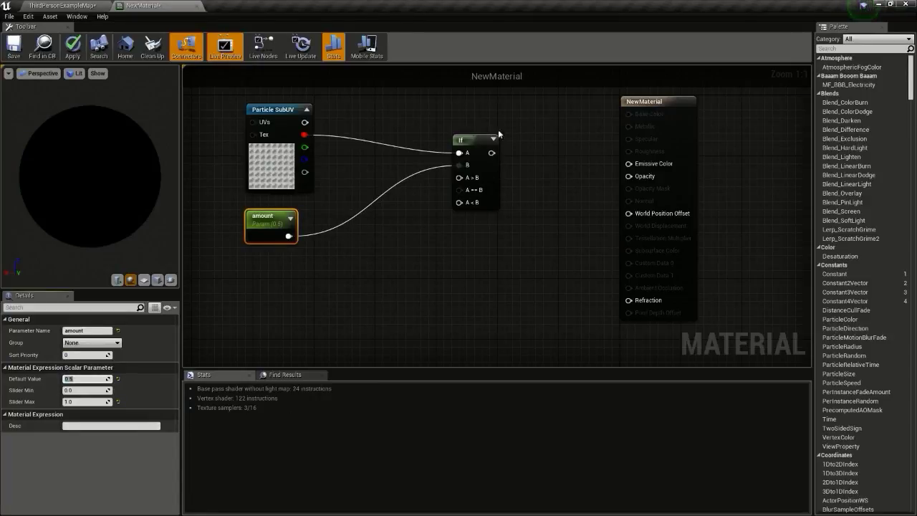
drag(478, 141, 629, 164)
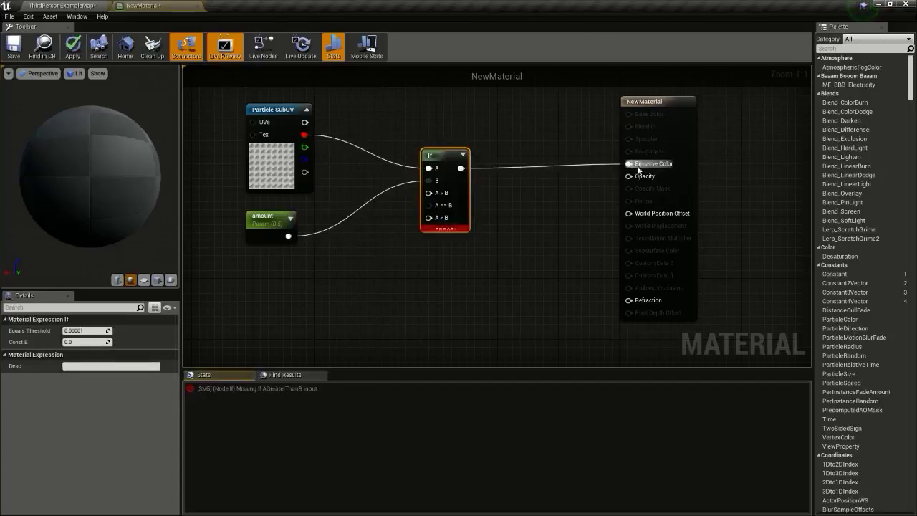
Wire the If output to Emissive Color and add a vector parameter named color_1
right_drag(532, 232, 535, 207)
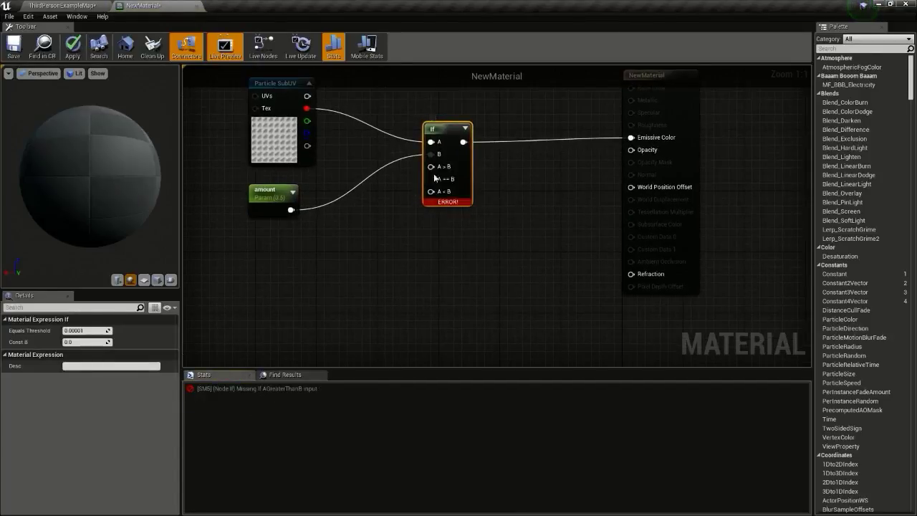
right_drag(313, 204, 346, 186)
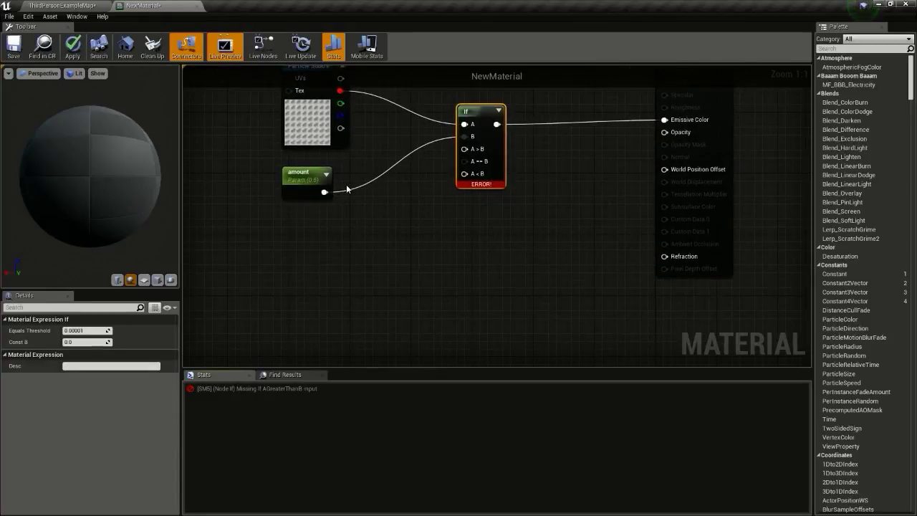
click(288, 213)
click(78, 330)
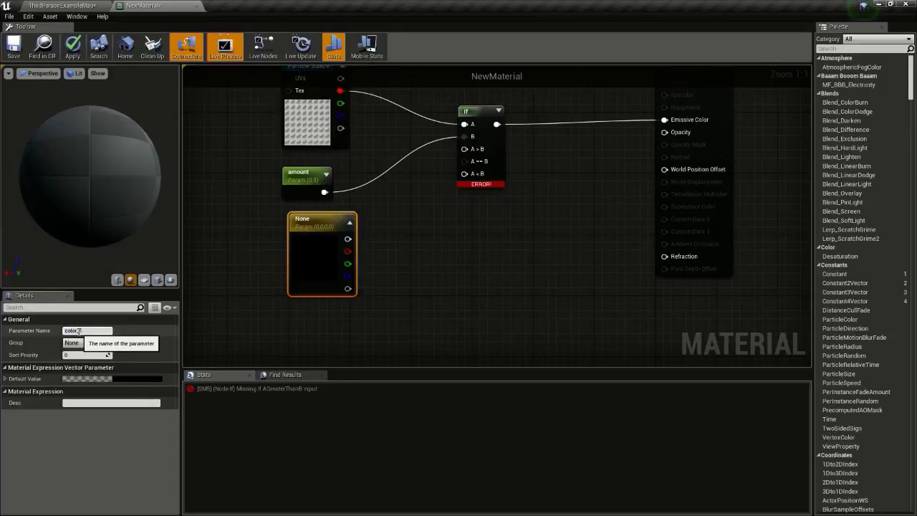
Duplicate color_1 as color_2, linking color_1 to If A > B and color_2 to A < B
right_click(327, 228)
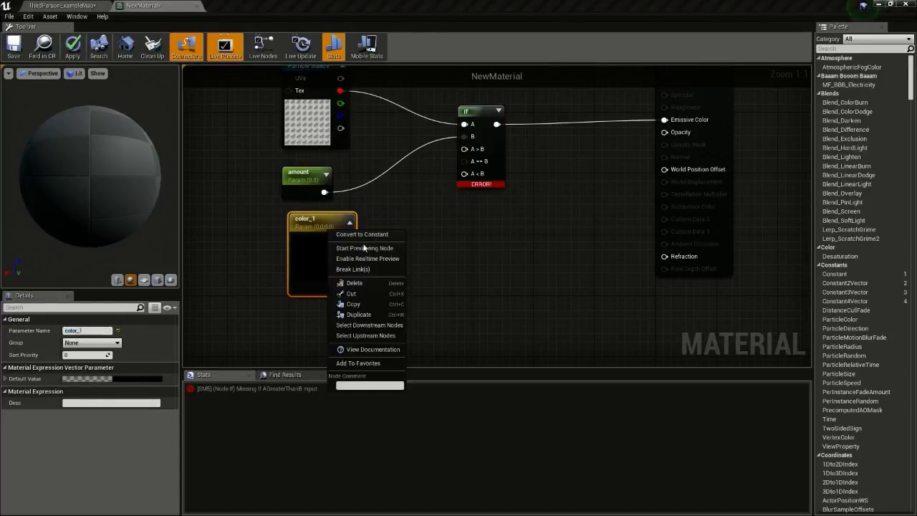
click(358, 315)
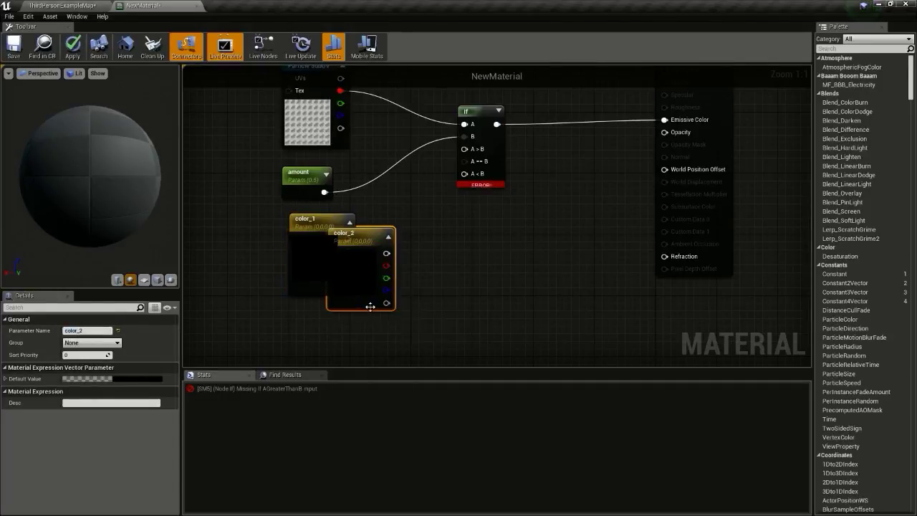
drag(385, 290, 355, 359)
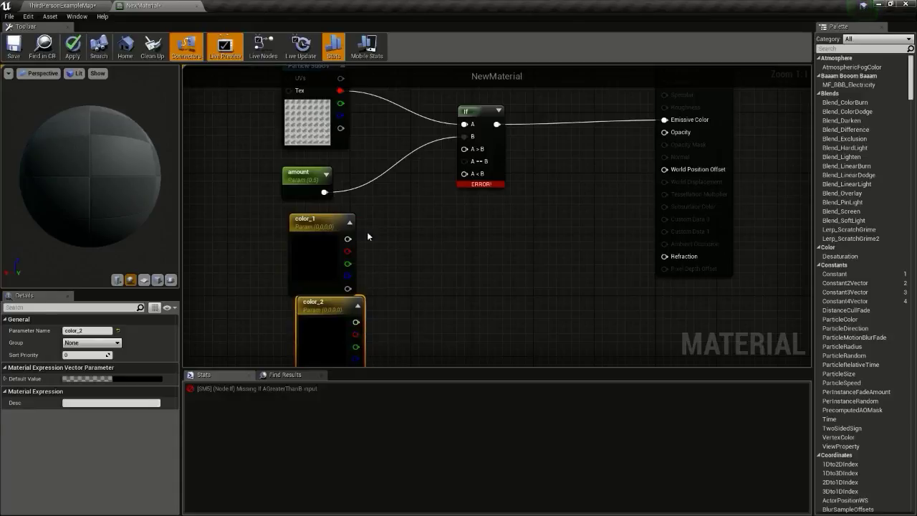
drag(347, 238, 470, 154)
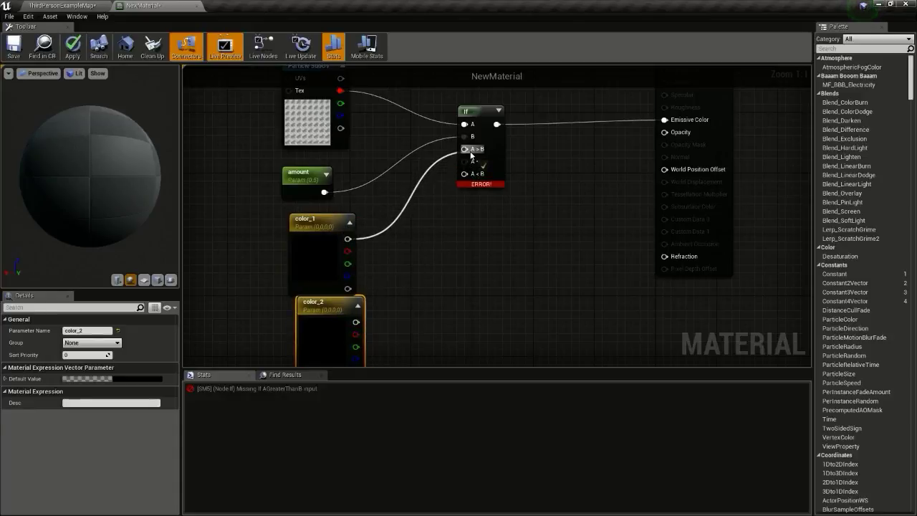
drag(337, 341, 464, 174)
right_drag(449, 262, 467, 193)
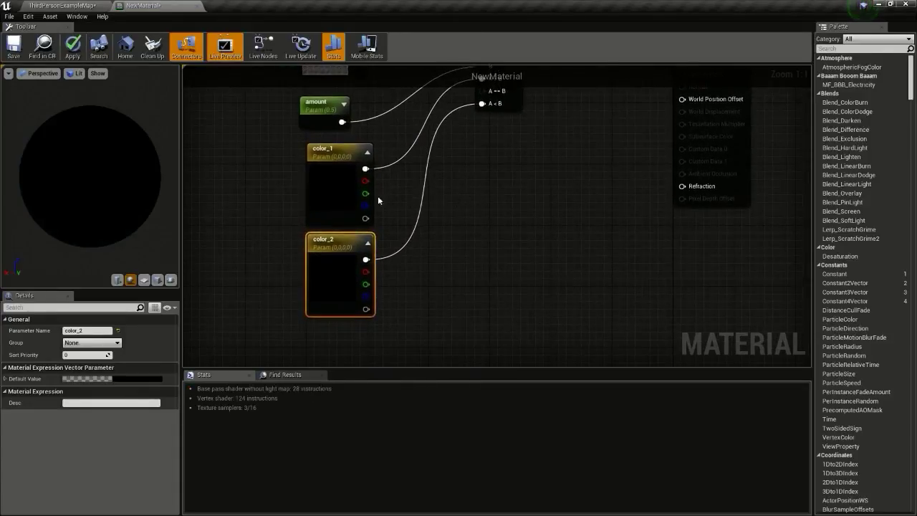
Set color_1 to pure white with RGB values 1, 1, 1
double_click(321, 192)
click(343, 337)
text(1)
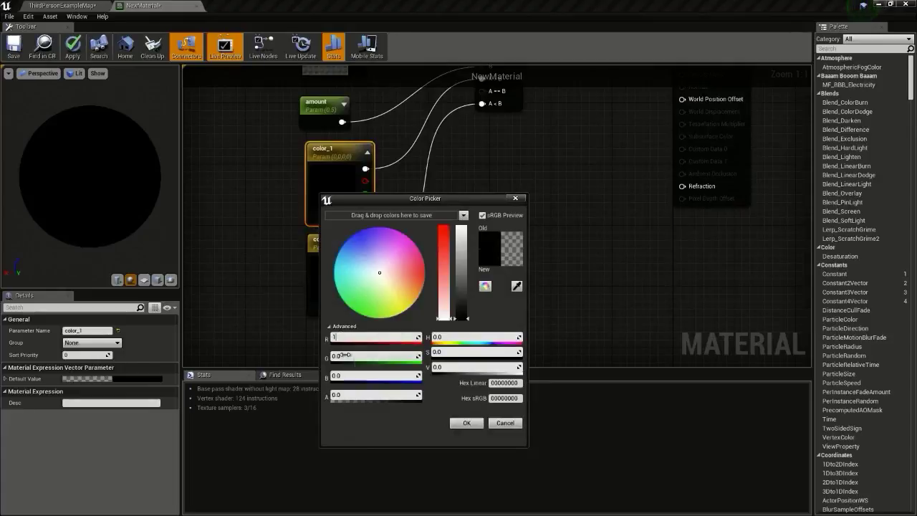
key(Tab)
text(1)
key(Tab)
text(1)
key(Tab)
click(466, 423)
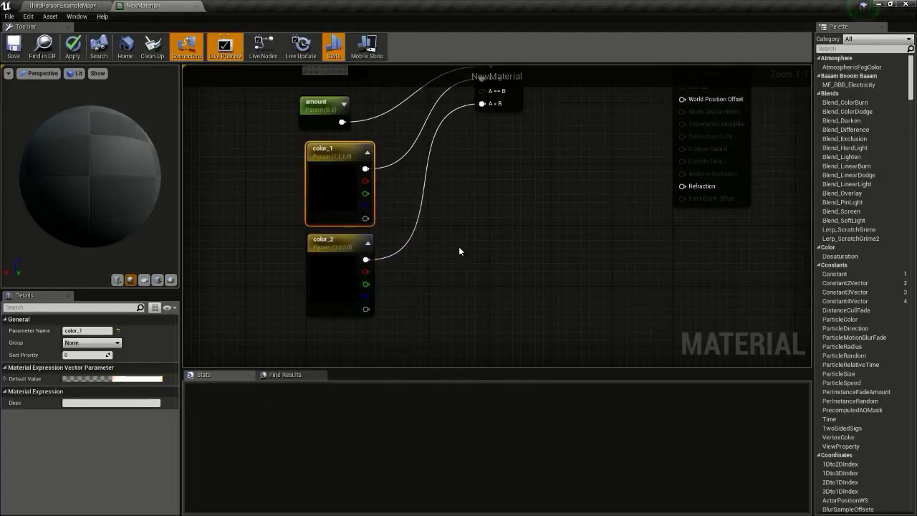
right_drag(459, 250, 394, 281)
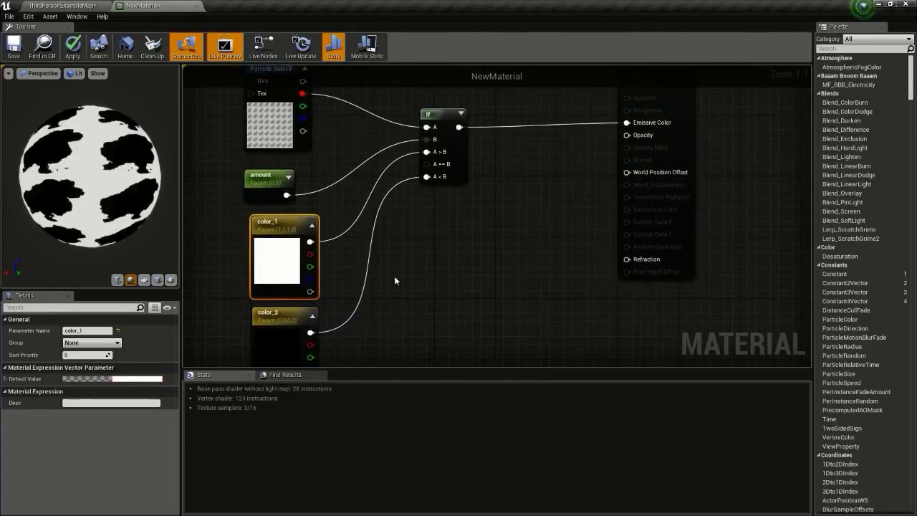
Add a Subtract node and a Particle Color node to the graph
right_click(421, 240)
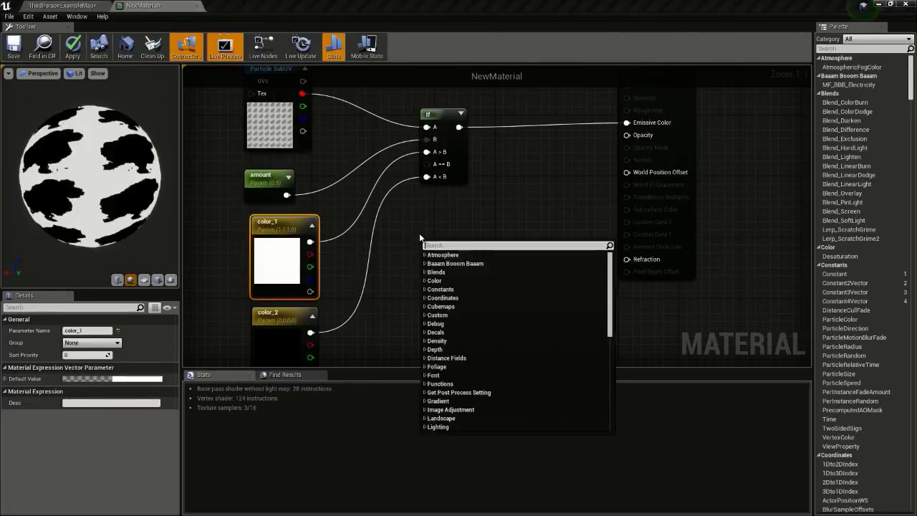
text(sub)
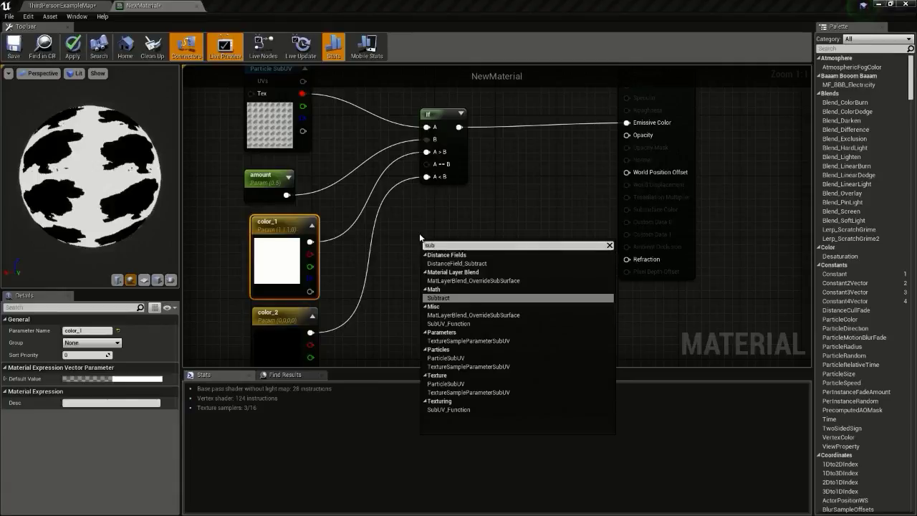
click(446, 298)
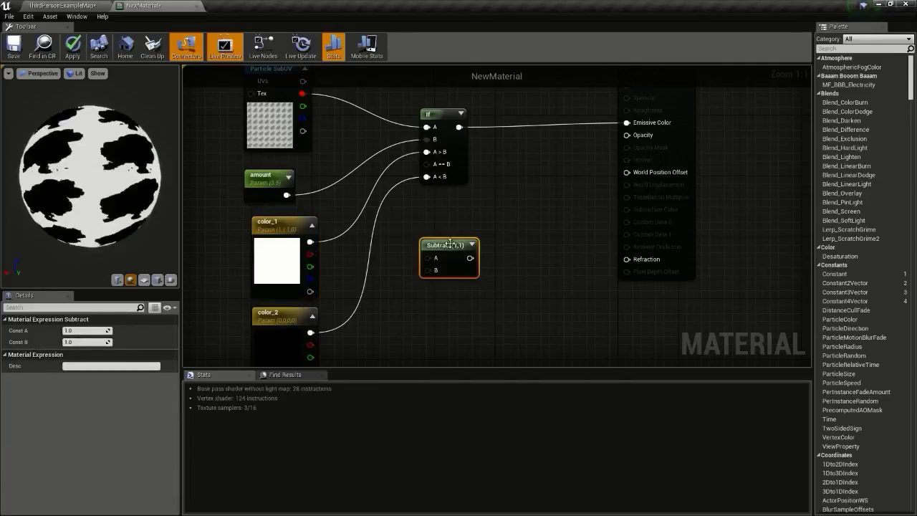
drag(450, 244, 508, 199)
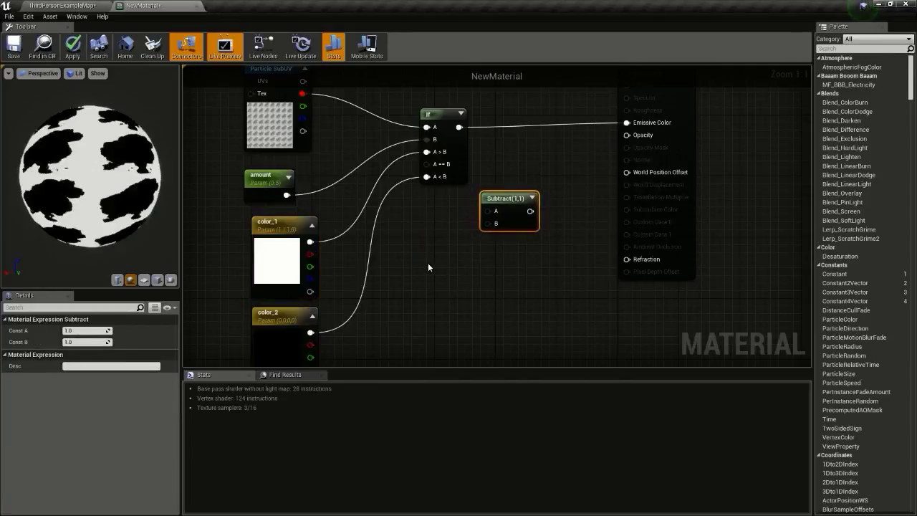
right_click(422, 269)
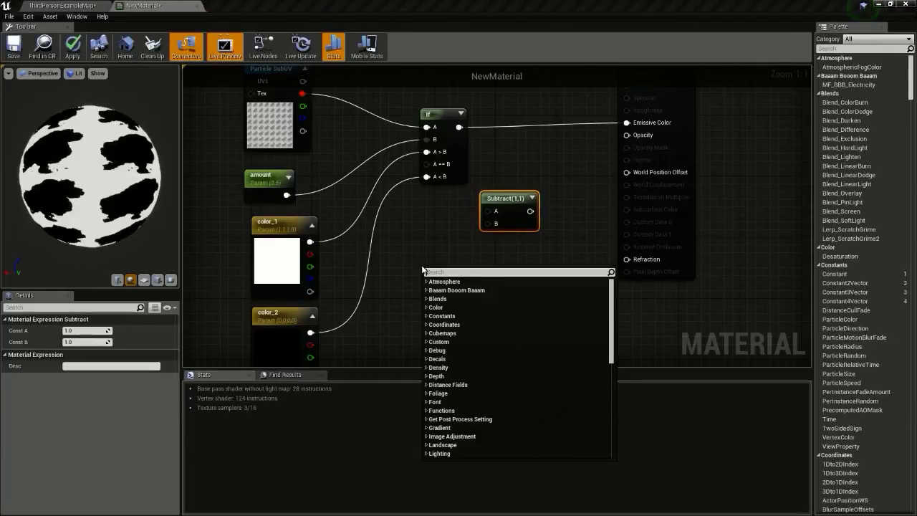
text(particle)
key(Return)
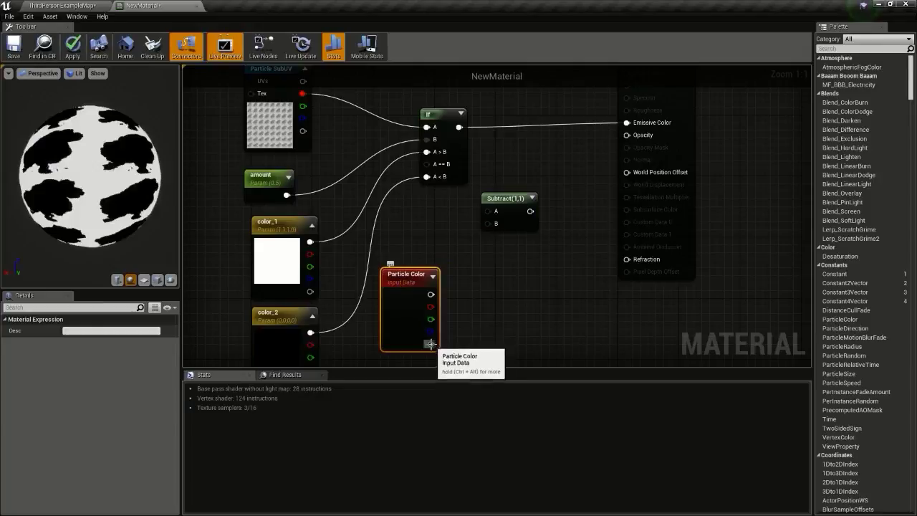
Feed SubUV alpha into Subtract A and Particle Color alpha into B, then apply and save
drag(430, 344, 627, 134)
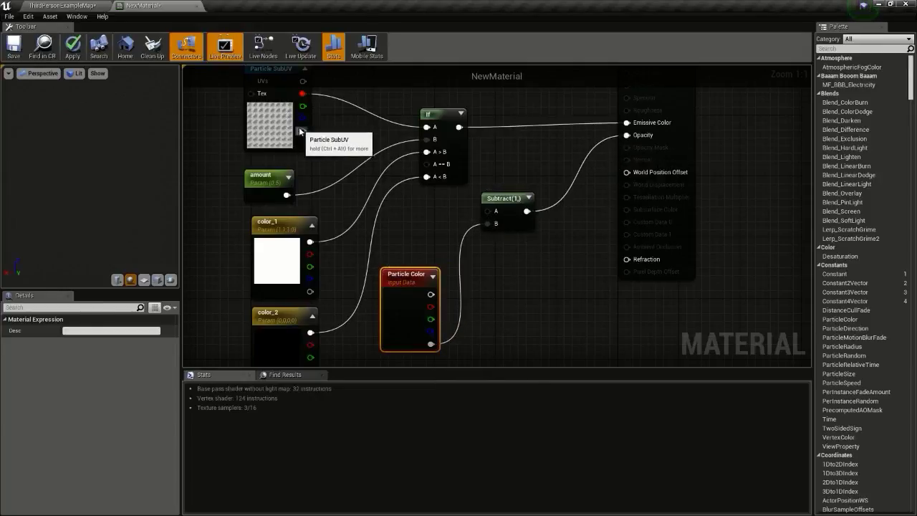
drag(303, 131, 486, 211)
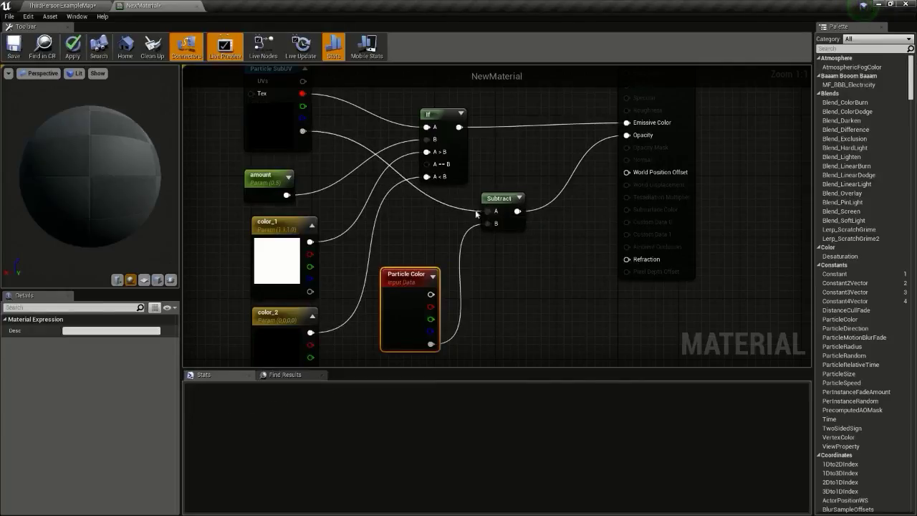
scroll(430, 217, down, 1)
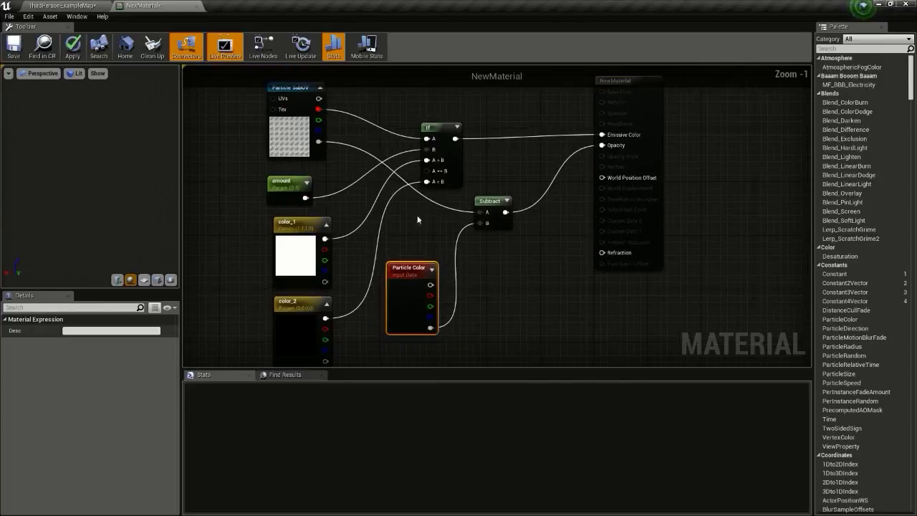
click(70, 62)
click(14, 47)
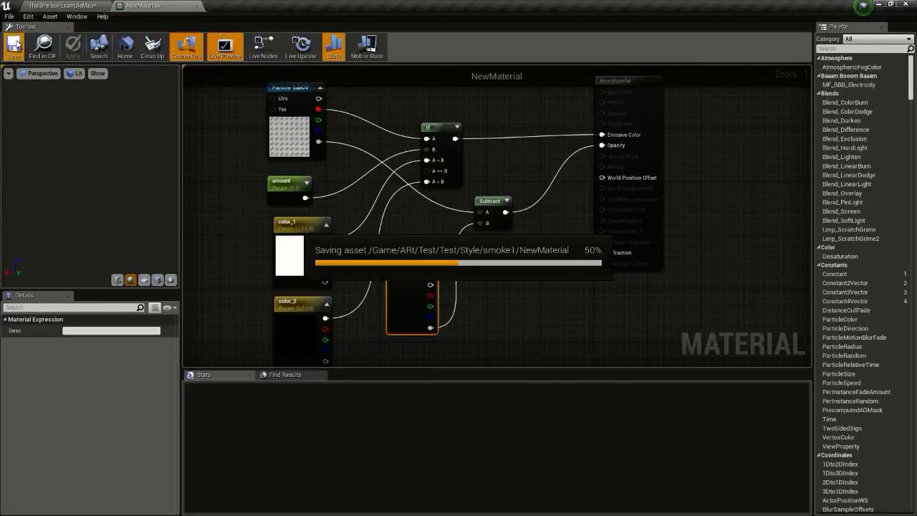
Create NewParticleSystem in smoke1, open it in Cascade, and select NewMaterial in the Content Browser
click(63, 6)
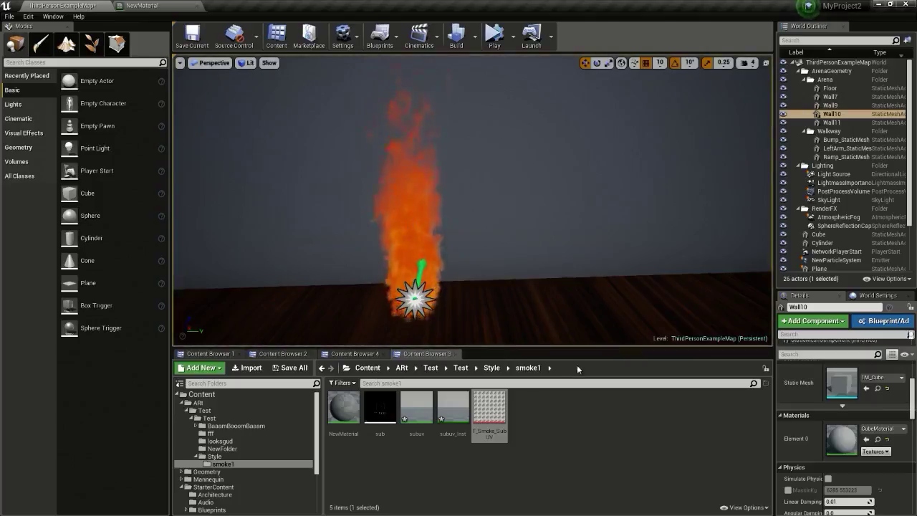
right_click(537, 421)
click(563, 282)
click(597, 320)
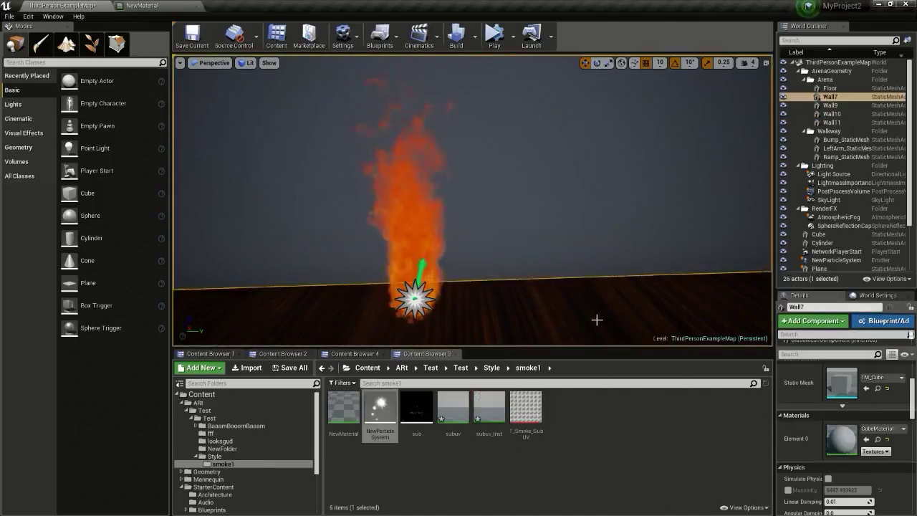
click(394, 423)
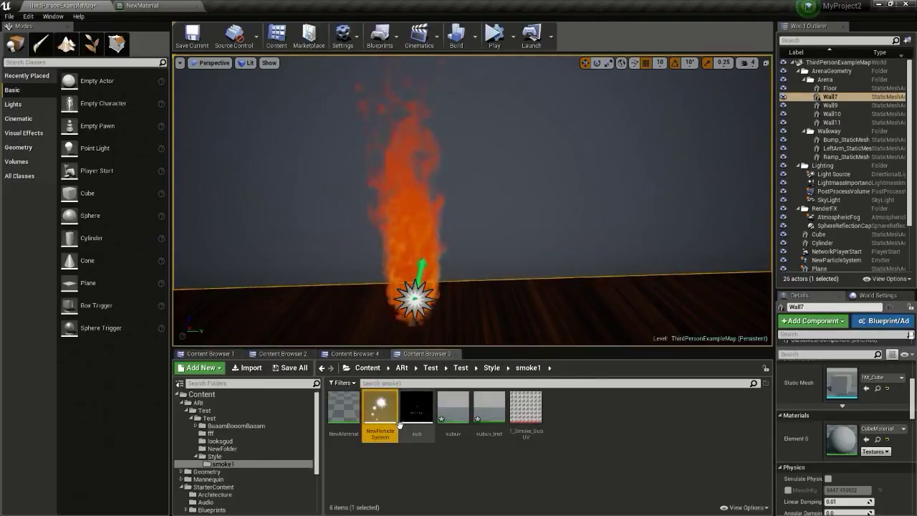
double_click(394, 422)
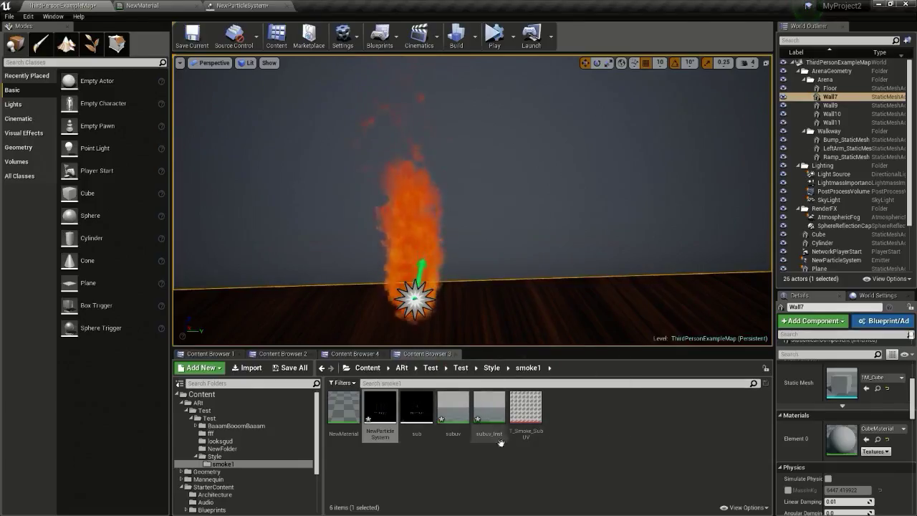
click(357, 427)
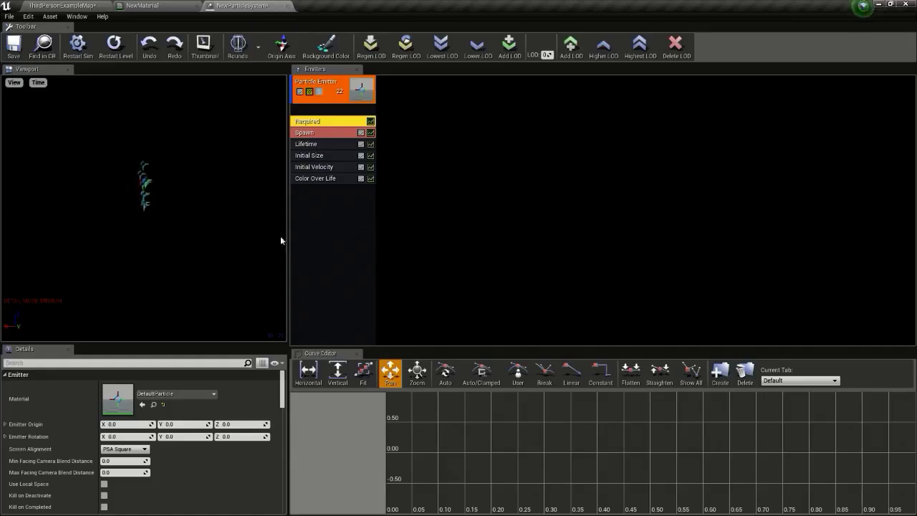
Assign the selected NewMaterial to the emitter's material
click(141, 403)
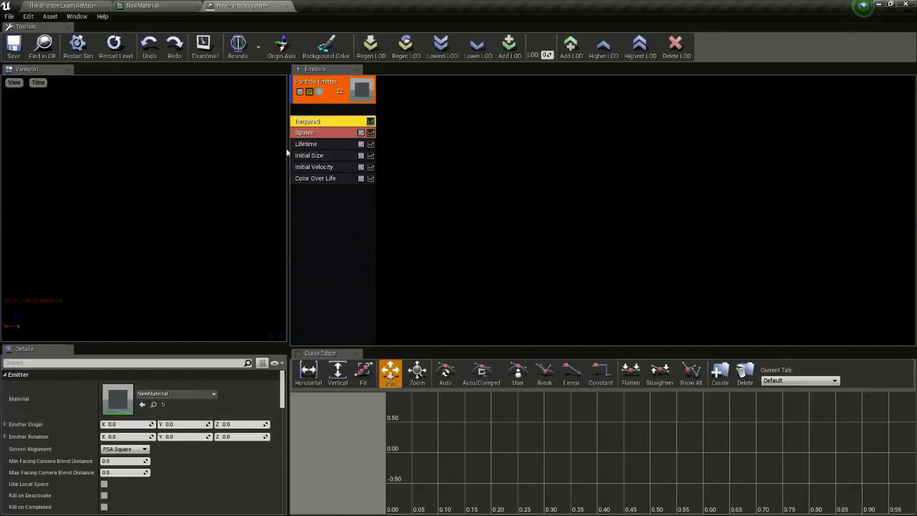
scroll(171, 442, down, 3)
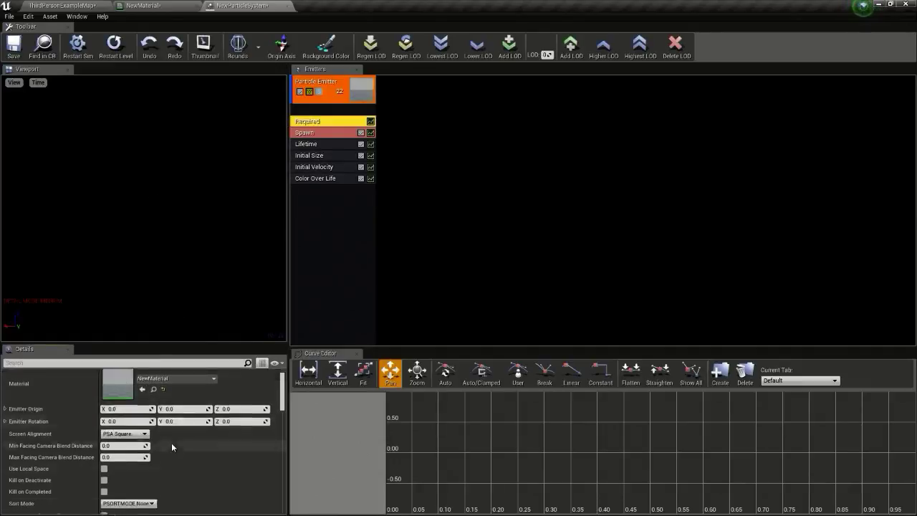
scroll(126, 437, down, 8)
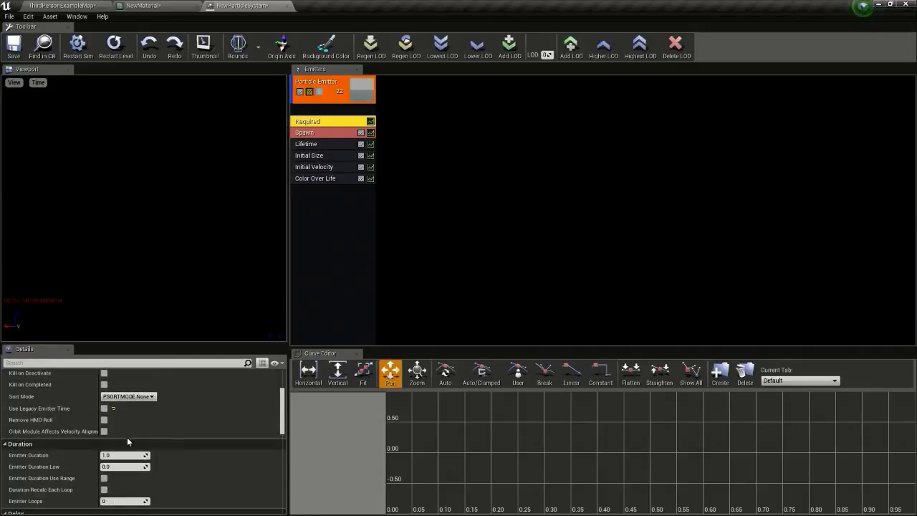
scroll(115, 437, down, 4)
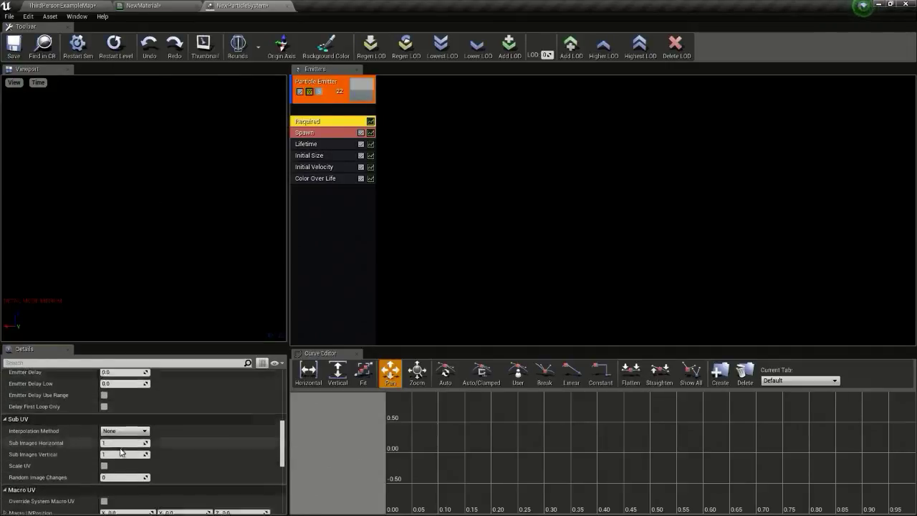
Set Sub UV interpolation to Linear Blend with 8 horizontal and 8 vertical sub-images
click(127, 417)
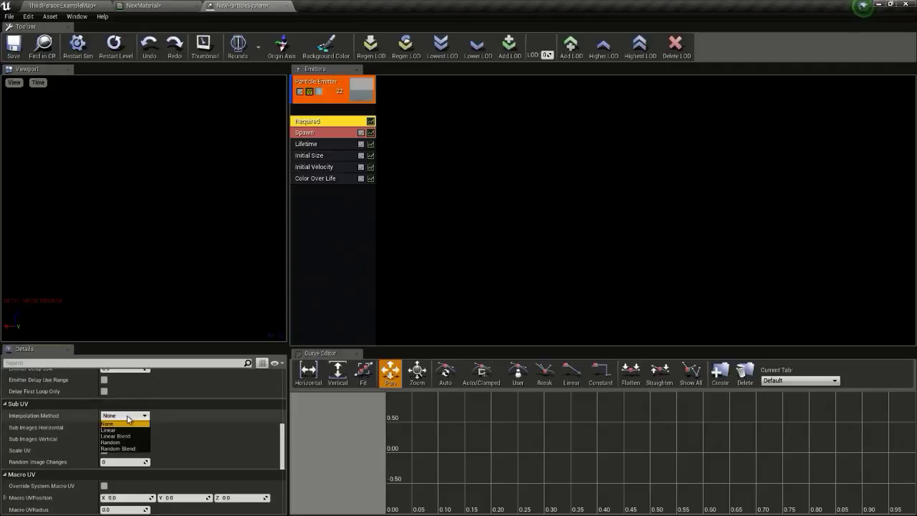
click(115, 435)
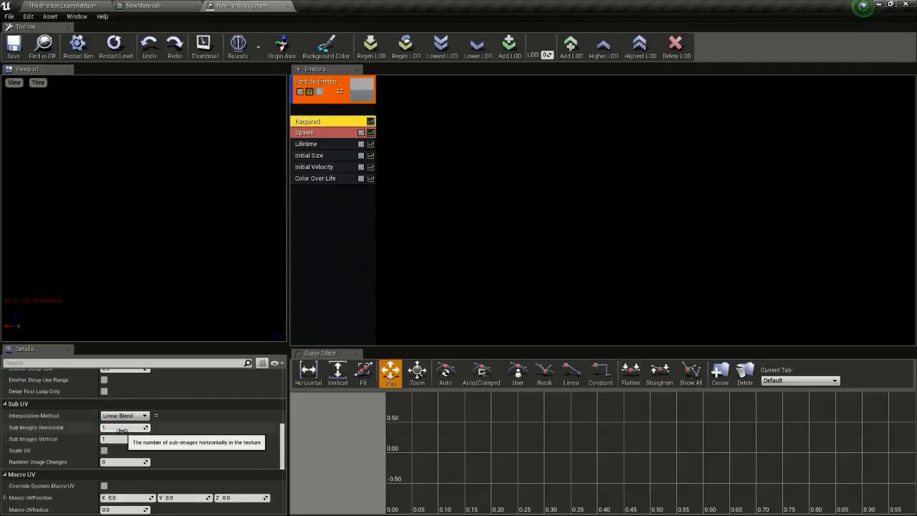
click(122, 428)
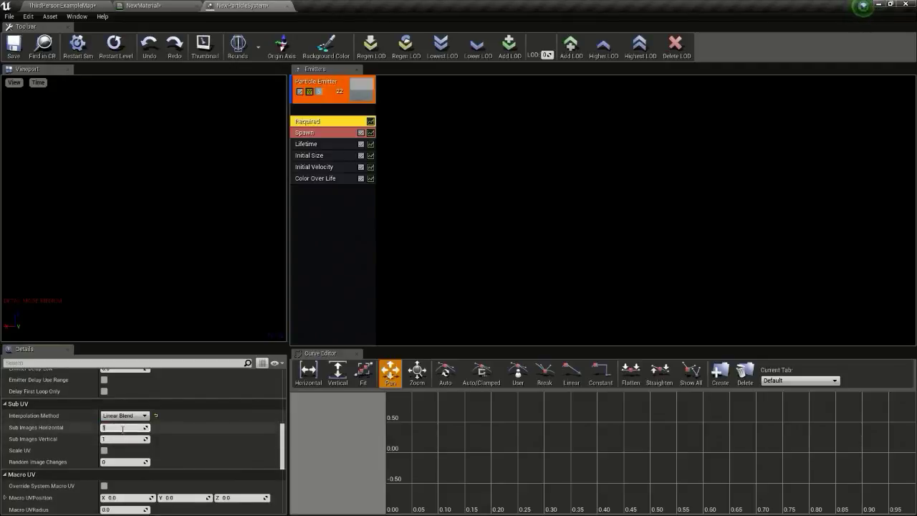
text(8)
click(118, 438)
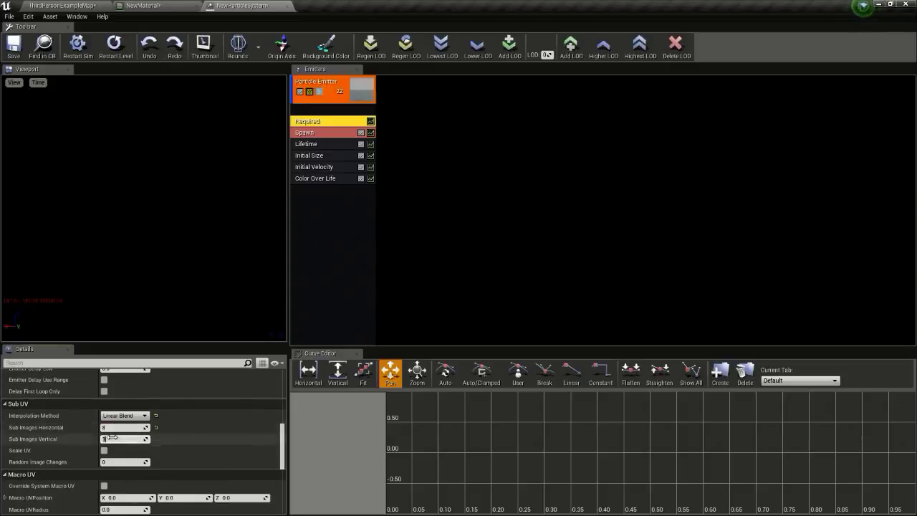
text(8)
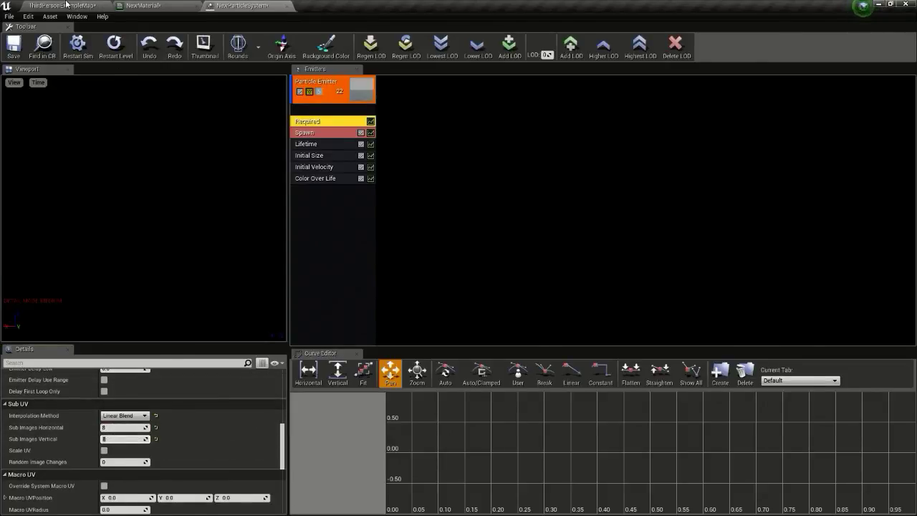
Check the T_Smoke_SubUV texture's sub-image layout before returning to the emitter
click(63, 5)
double_click(534, 414)
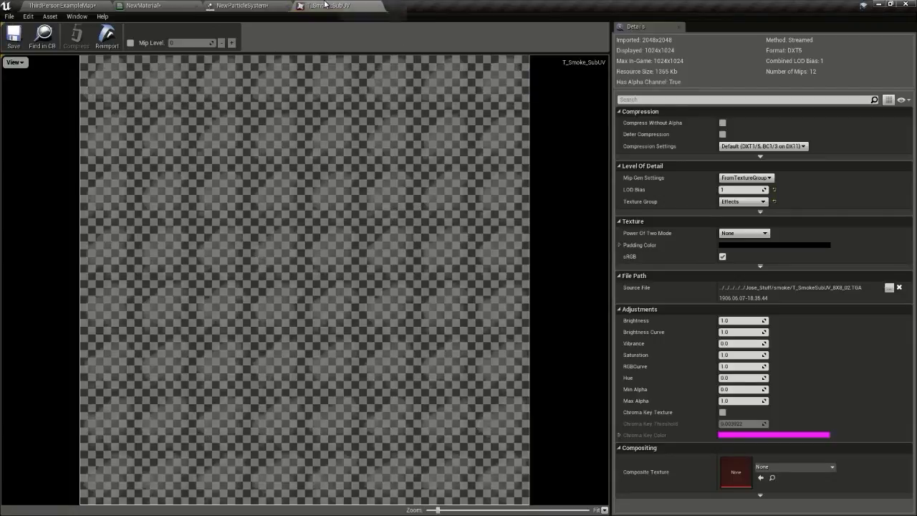
click(376, 5)
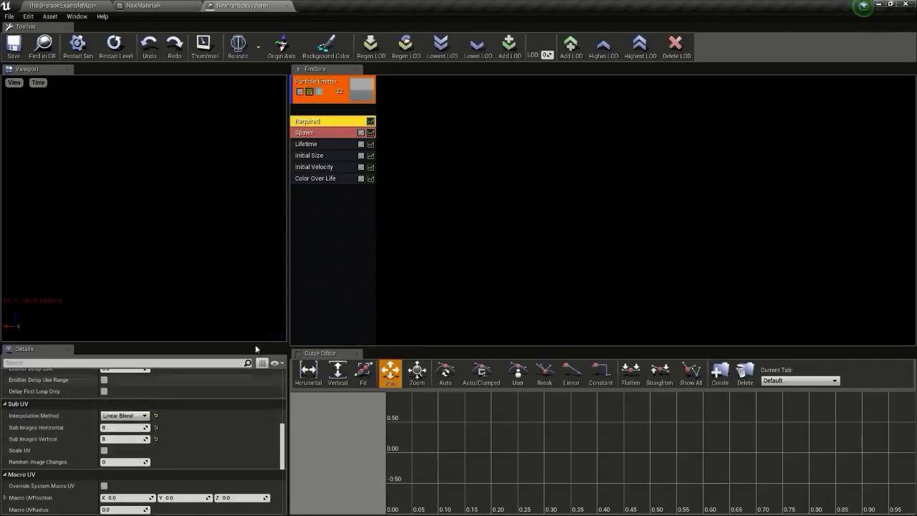
right_click(323, 211)
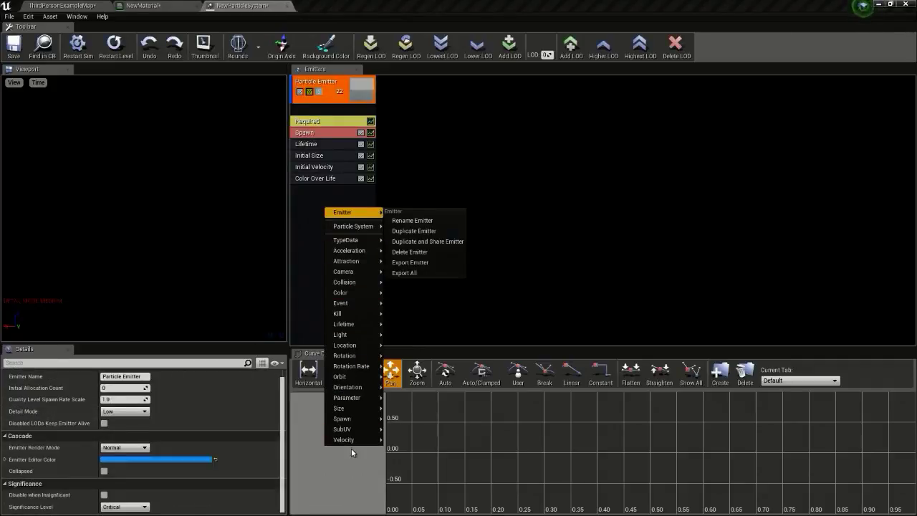
Add a SubUV > SubImage Index module to the emitter and show its curve settings
mouse_move(358, 429)
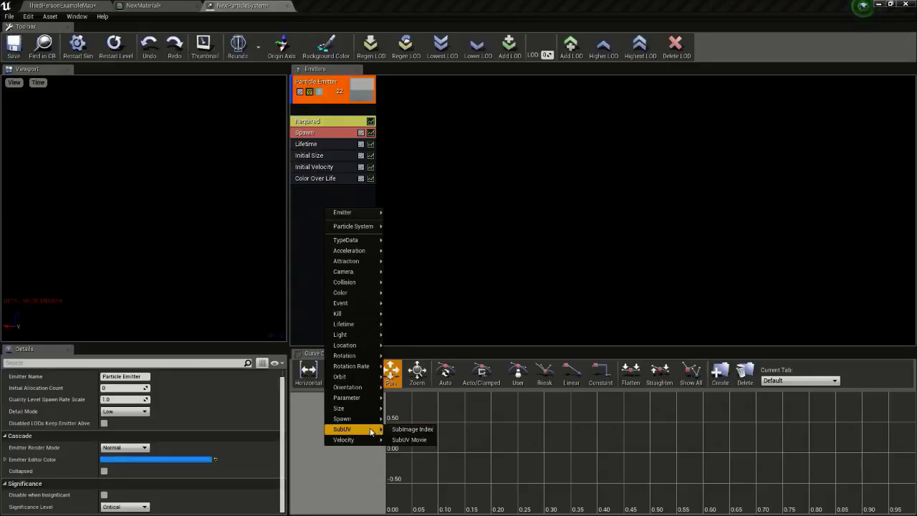
click(408, 429)
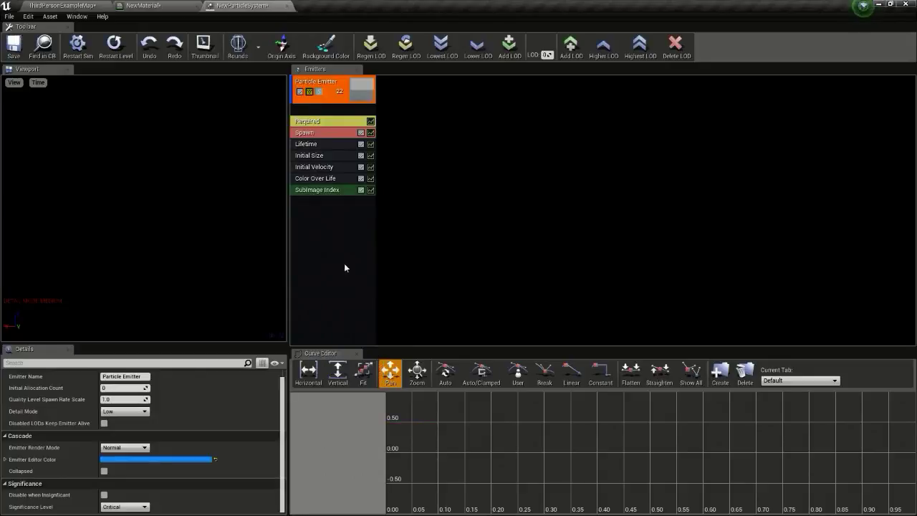
click(322, 191)
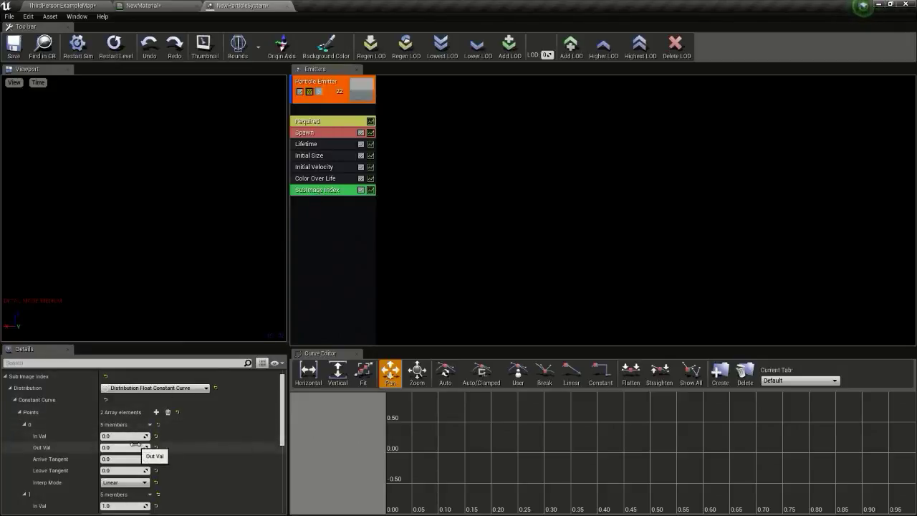
scroll(134, 444, down, 5)
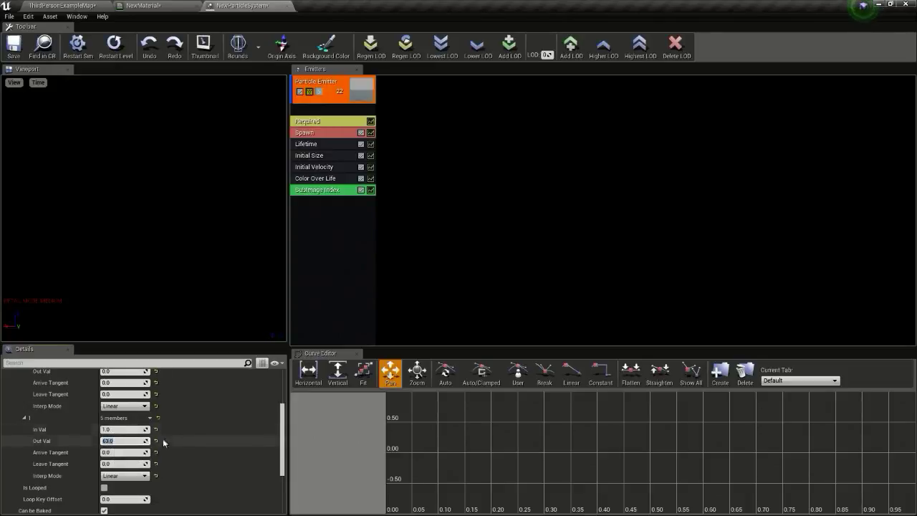
Set the SubImage Index curve's end point Out Val to 63
double_click(108, 440)
scroll(116, 441, up, 3)
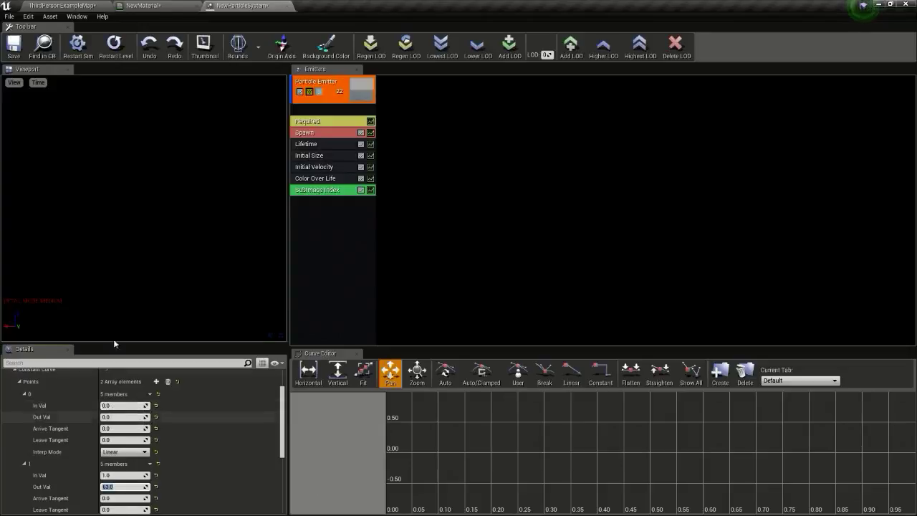
click(153, 6)
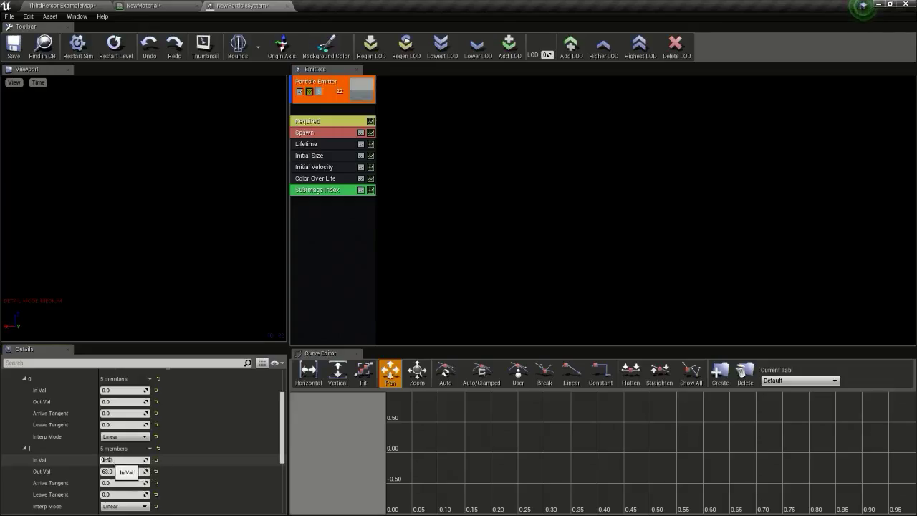
click(111, 471)
drag(111, 472, 103, 471)
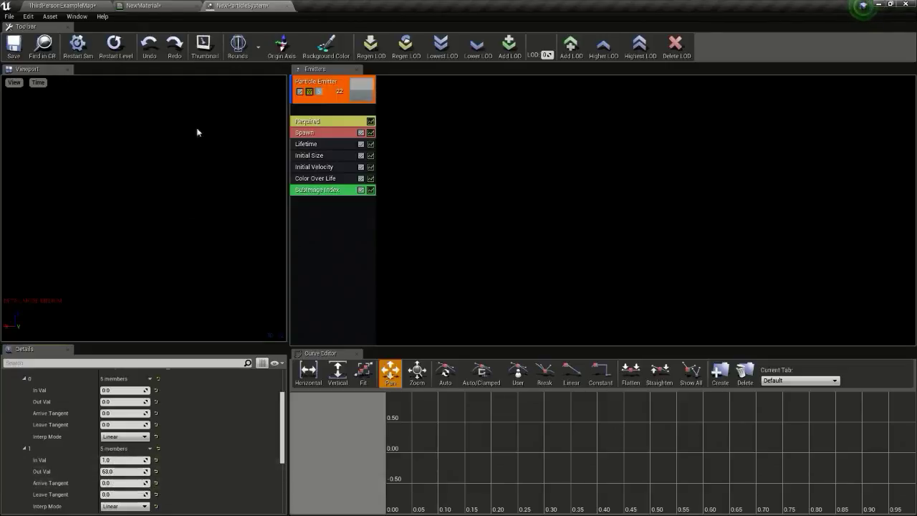
click(188, 5)
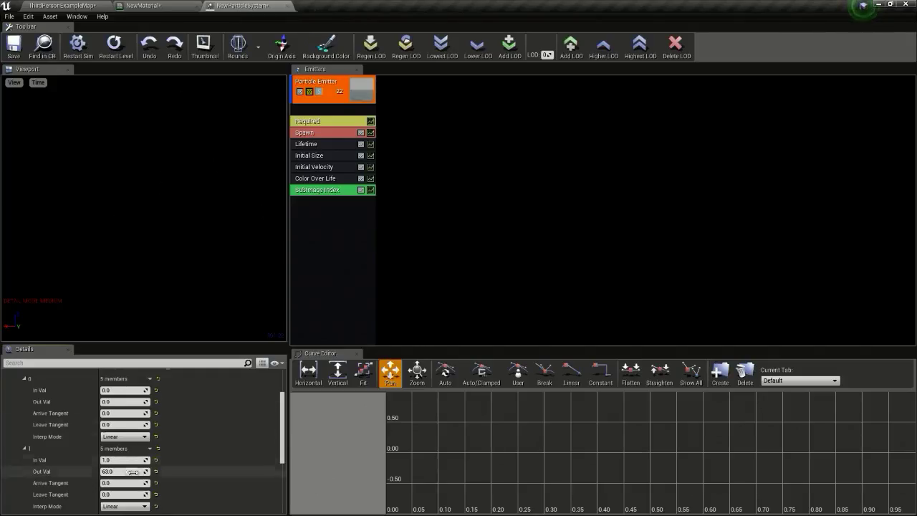
scroll(215, 444, up, 2)
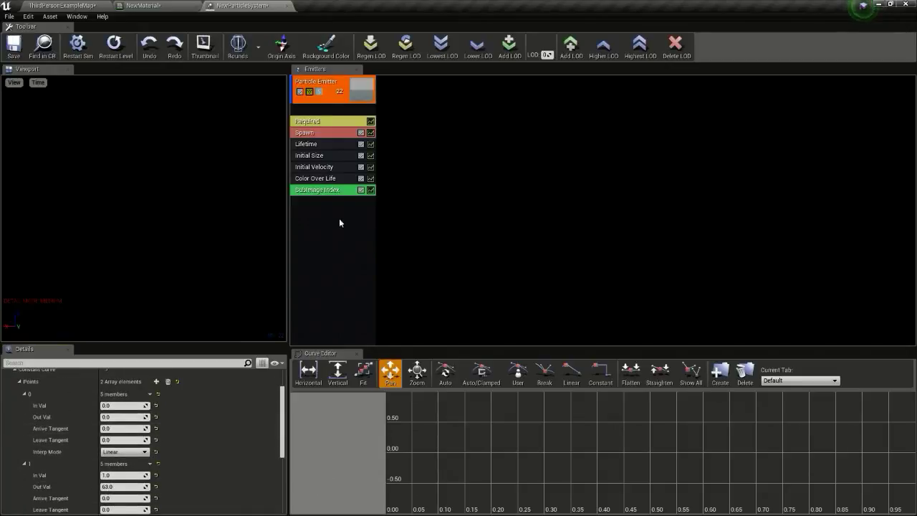
Place a second NewParticleSystem in the level and raise it above the ground
click(321, 178)
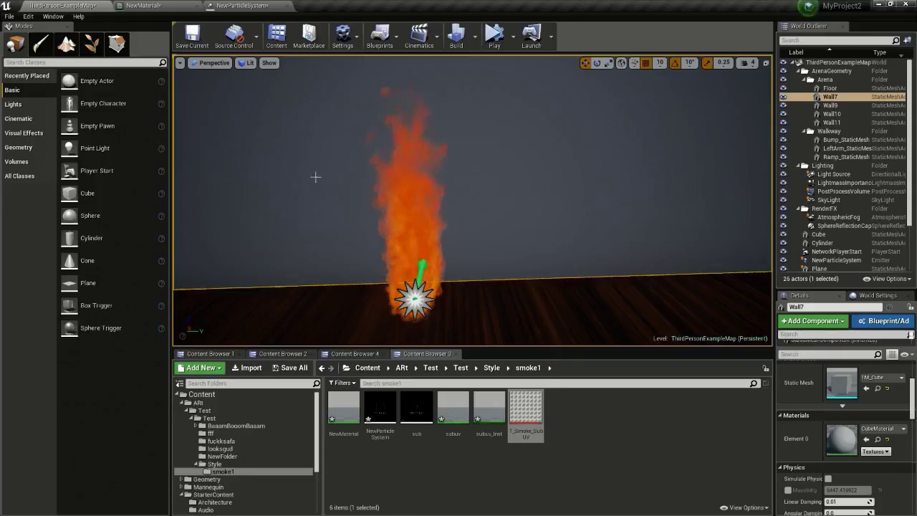
drag(397, 406, 579, 307)
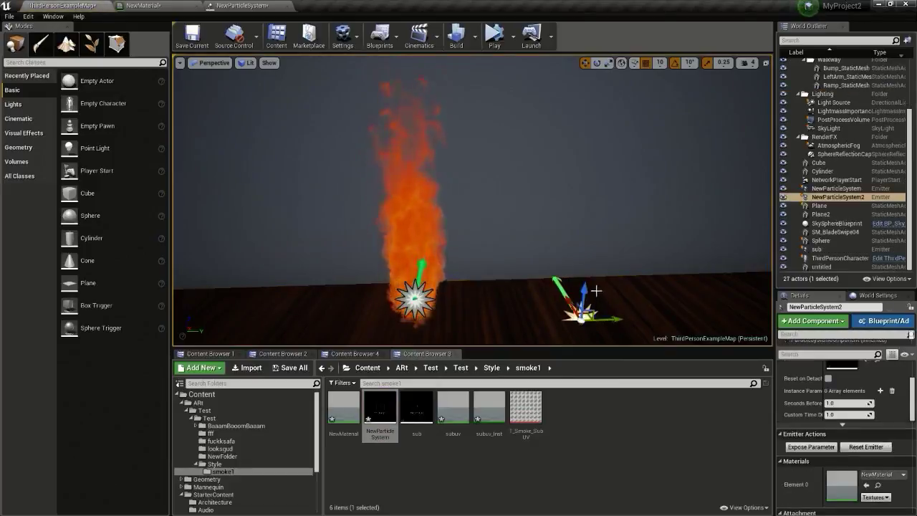
drag(586, 270, 592, 217)
right_drag(593, 217, 612, 274)
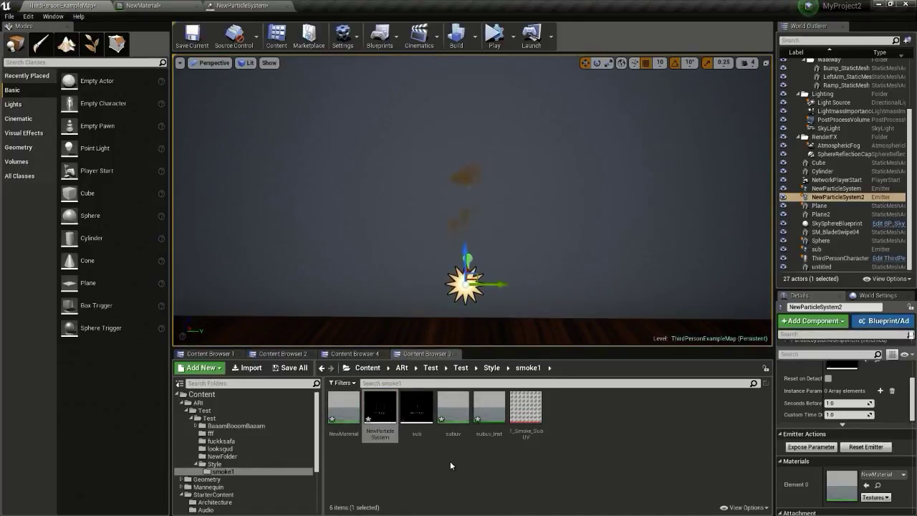
Create a material instance of NewMaterial with the default name NewMaterial_Inst
right_click(346, 412)
click(409, 210)
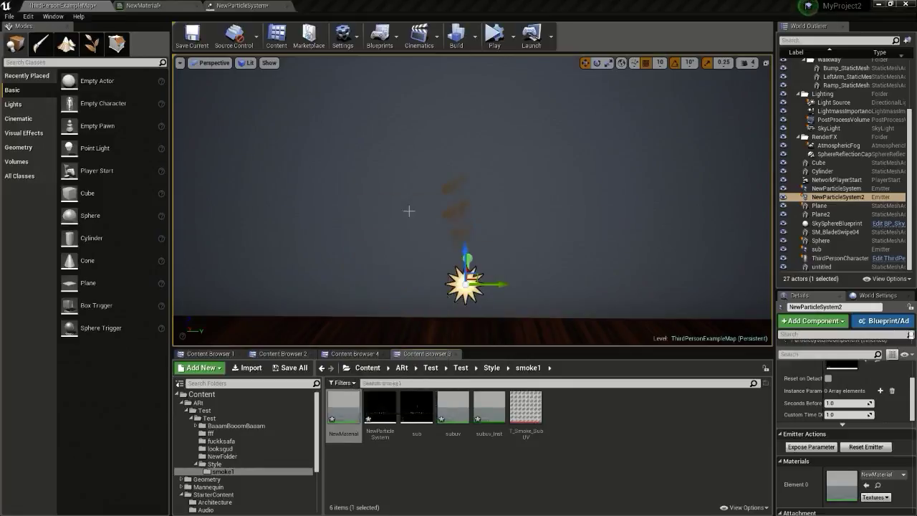
key(Return)
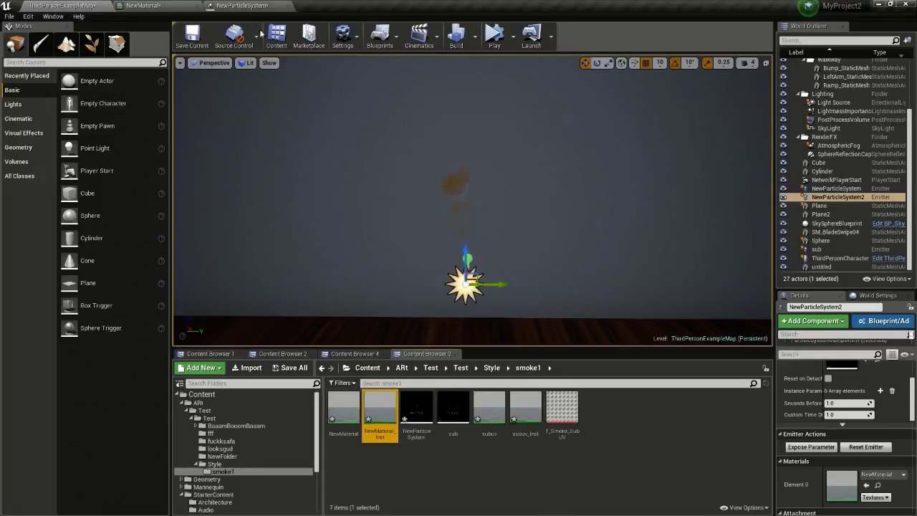
Assign NewMaterial_Inst as the emitter's Material in Cascade
click(242, 5)
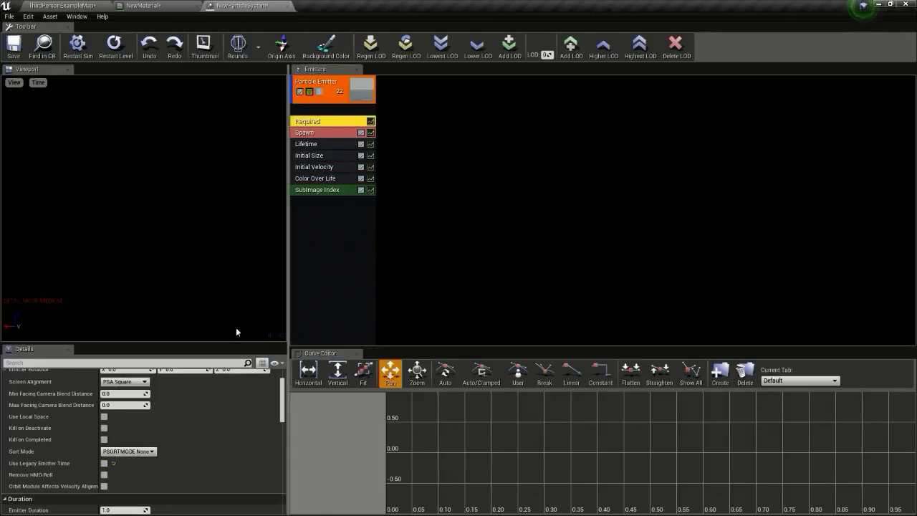
scroll(188, 457, up, 5)
click(63, 5)
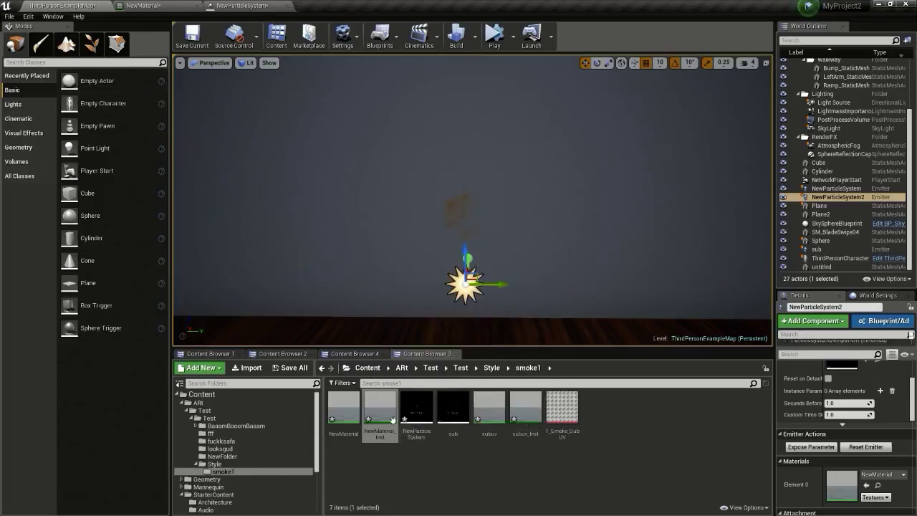
click(242, 5)
click(141, 404)
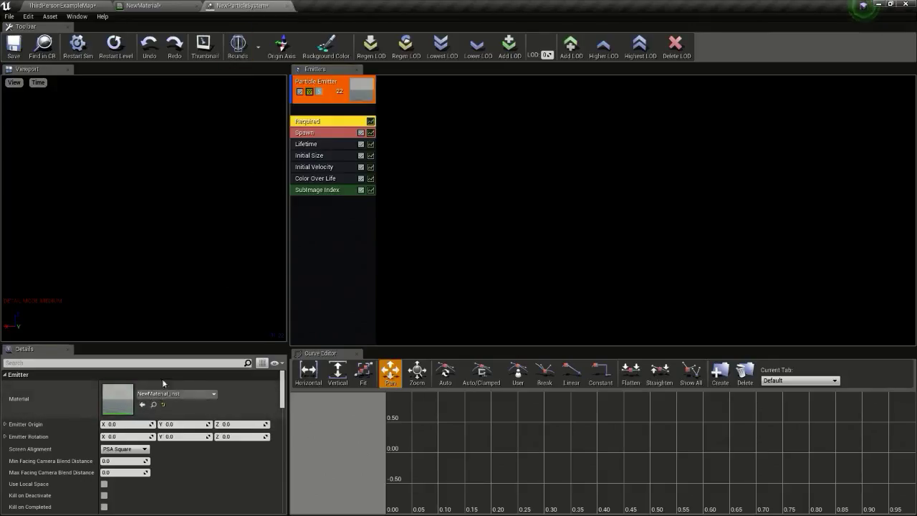
click(63, 5)
click(242, 5)
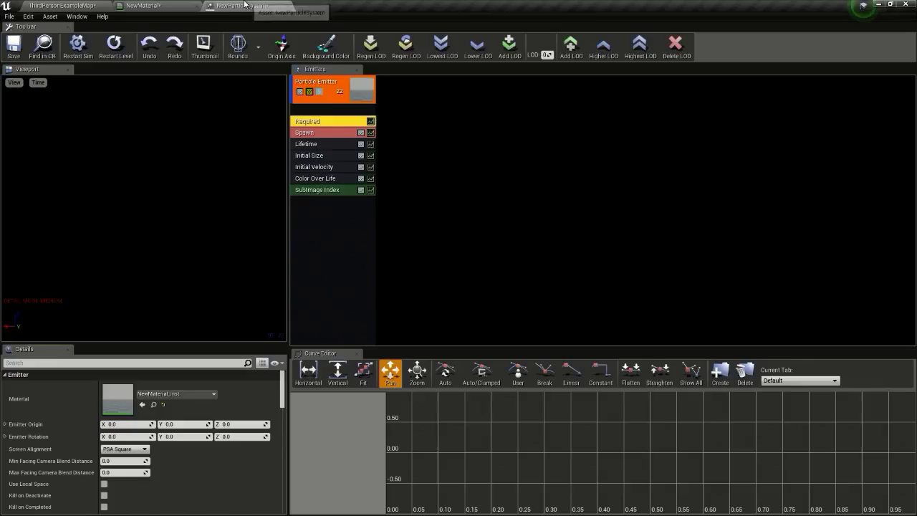
Expand Alpha Over Life > Distribution > Points to reveal both curve points
scroll(26, 465, down, 5)
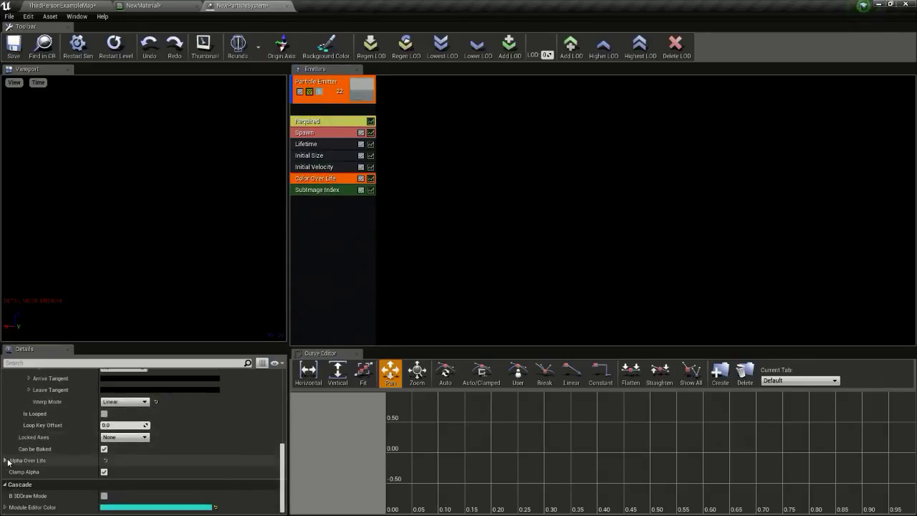
click(5, 459)
scroll(12, 465, down, 1)
click(10, 460)
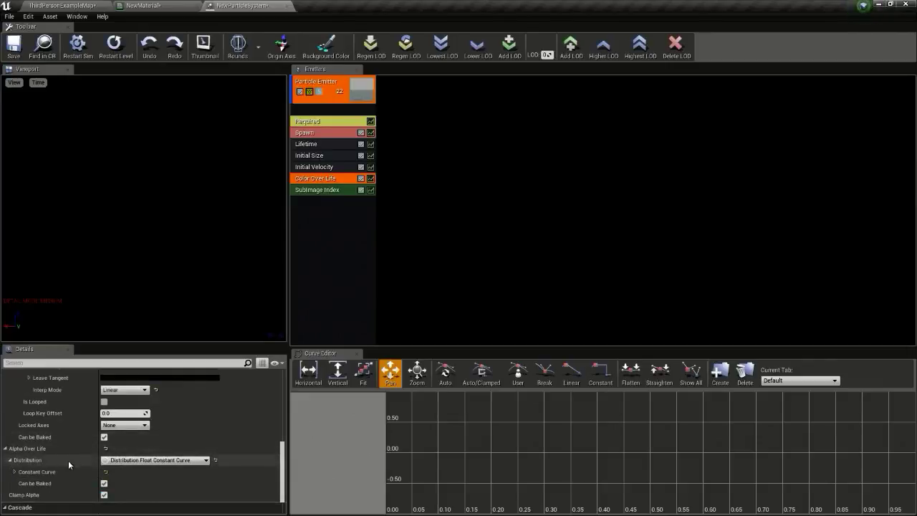
scroll(36, 458, down, 2)
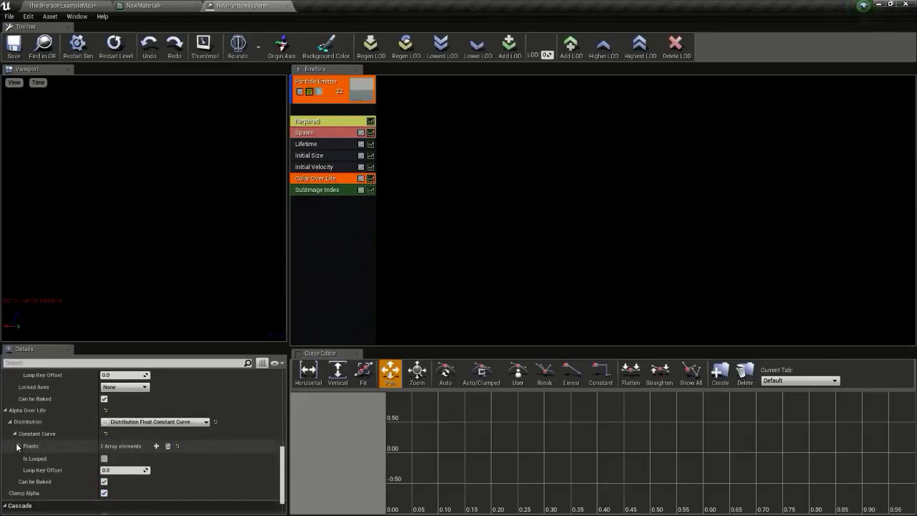
click(17, 447)
scroll(24, 449, down, 1)
click(24, 428)
scroll(60, 440, down, 1)
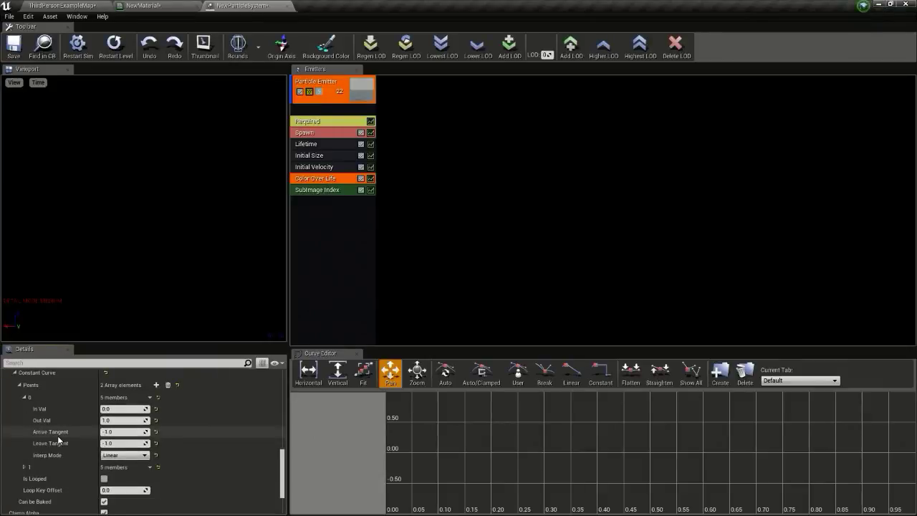
click(24, 466)
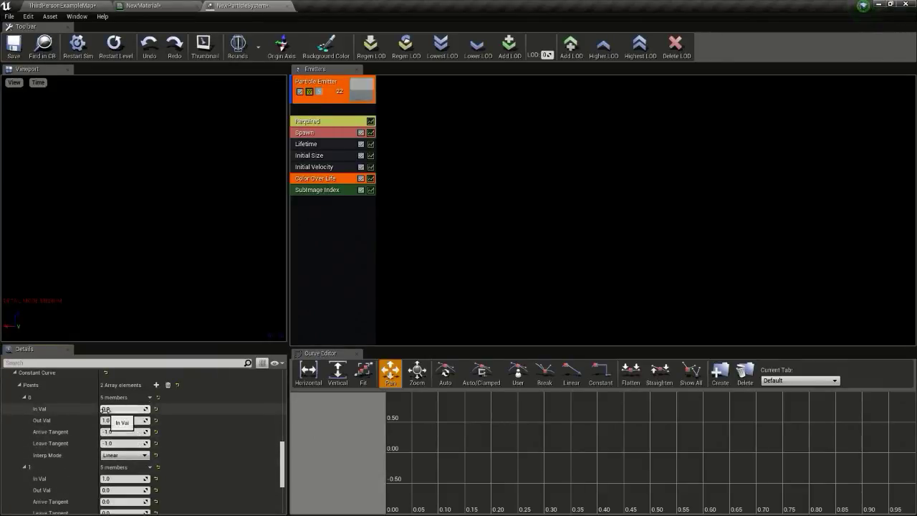
Set point 0's Out Val to 0.0 and point 1's Out Val to 1
click(114, 420)
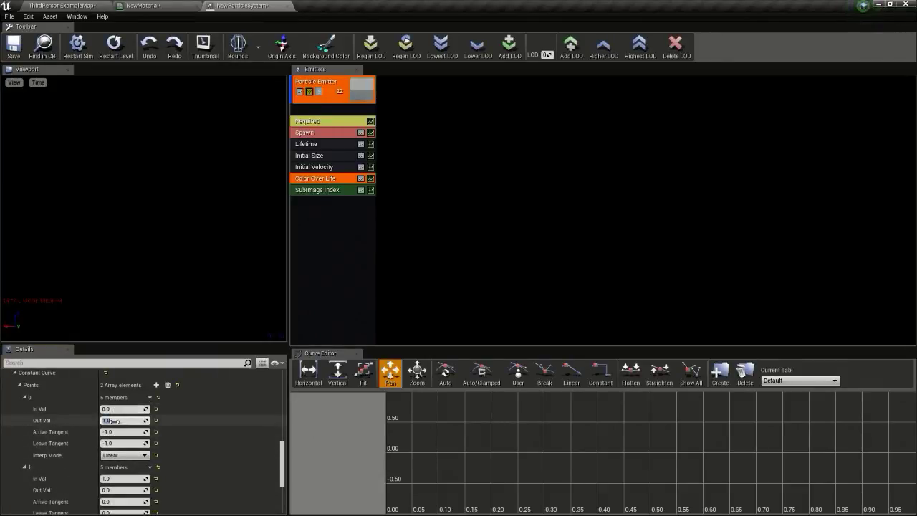
key(Return)
scroll(79, 464, down, 1)
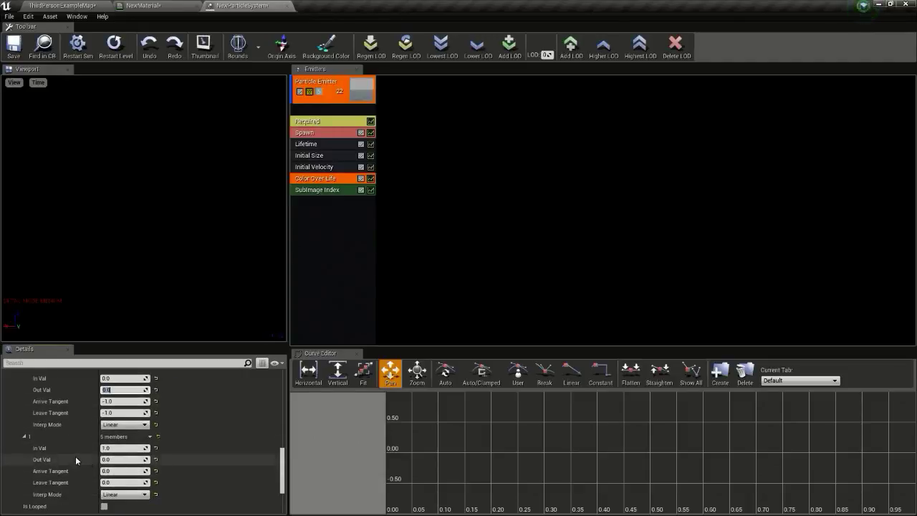
click(113, 460)
text(1)
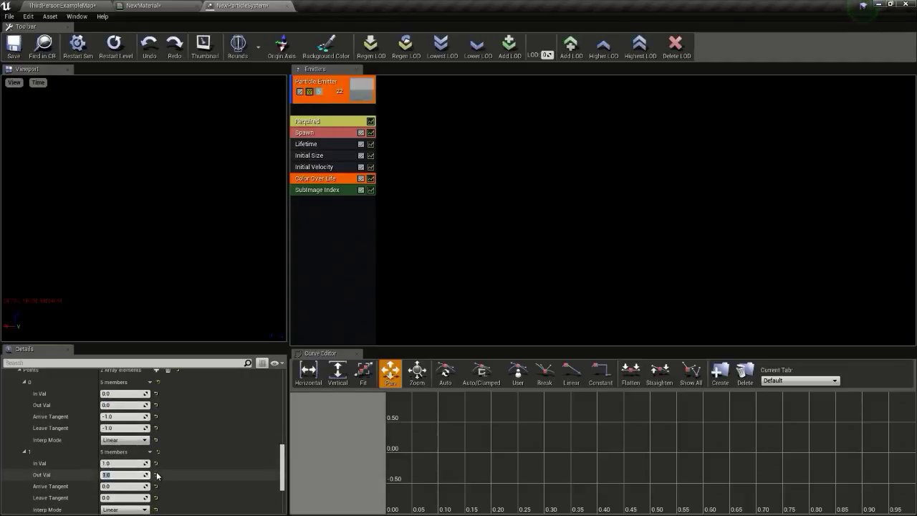
scroll(114, 417, up, 1)
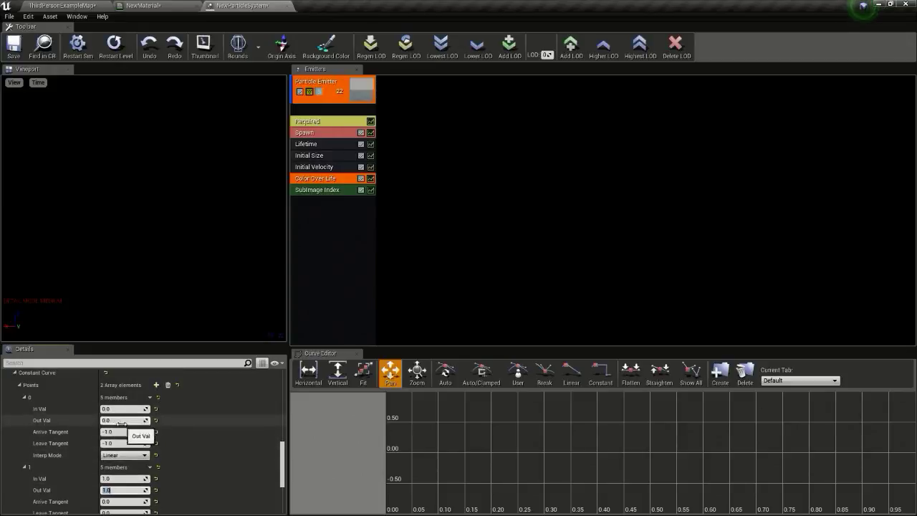
click(143, 6)
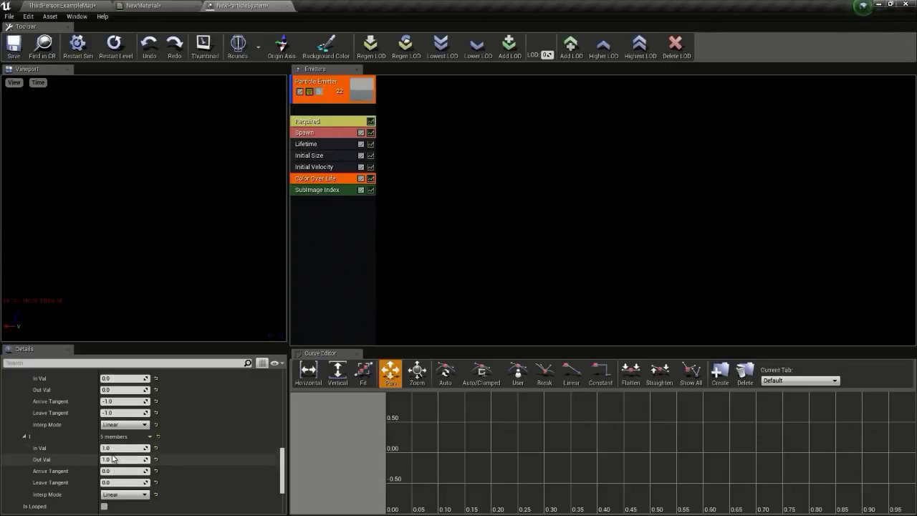
click(167, 7)
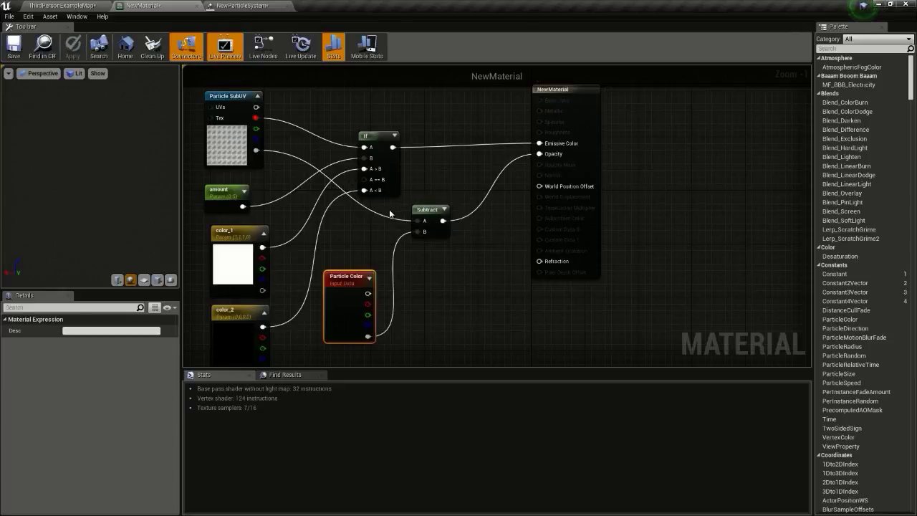
Wire Particle Color's alpha pin into the Subtract node's B input
drag(394, 238, 407, 236)
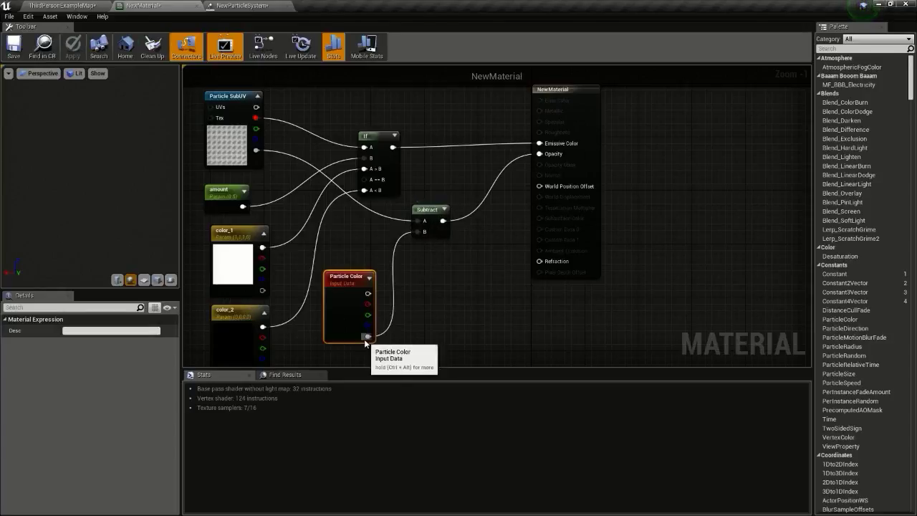
Preview the orange fire smoke in the level, comparing with the material and particle editors
click(83, 5)
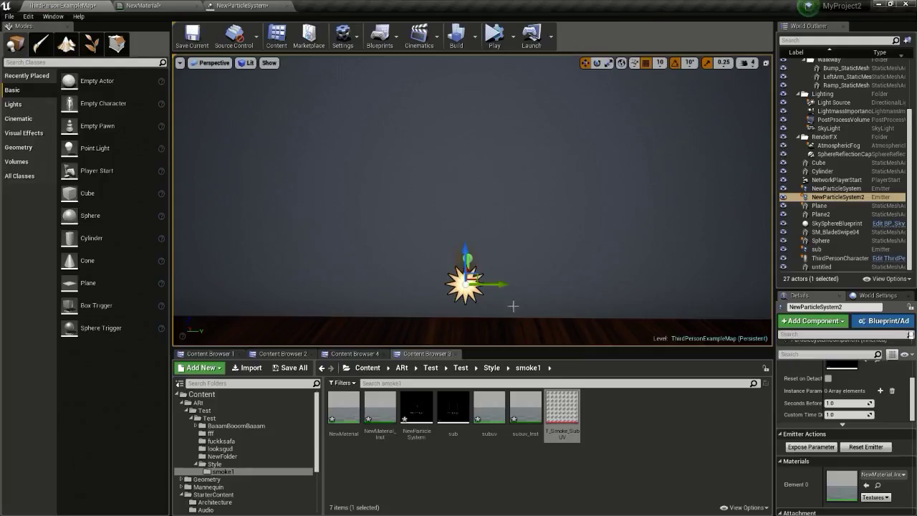
drag(328, 231, 322, 123)
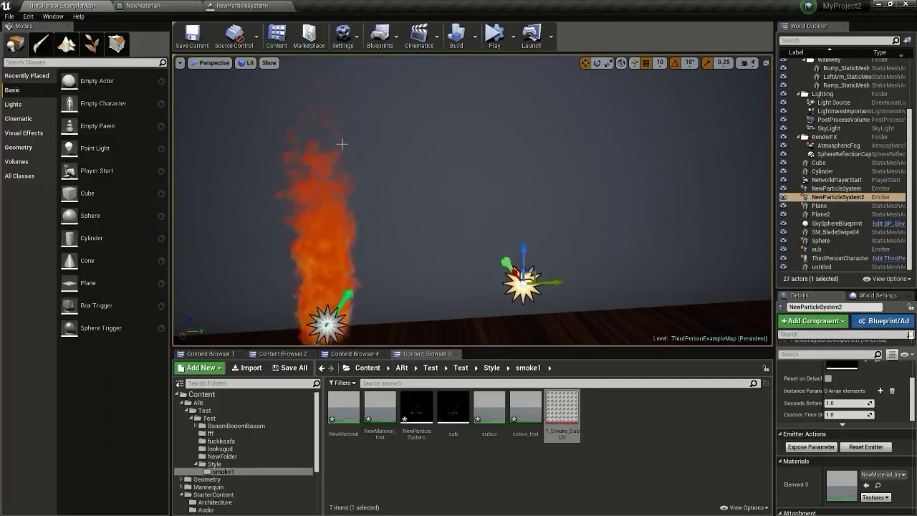
click(240, 6)
click(161, 5)
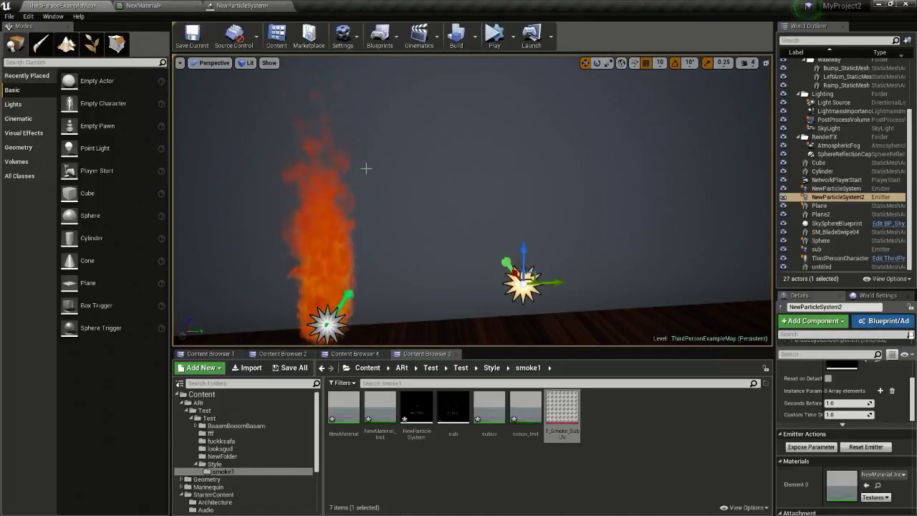
click(141, 6)
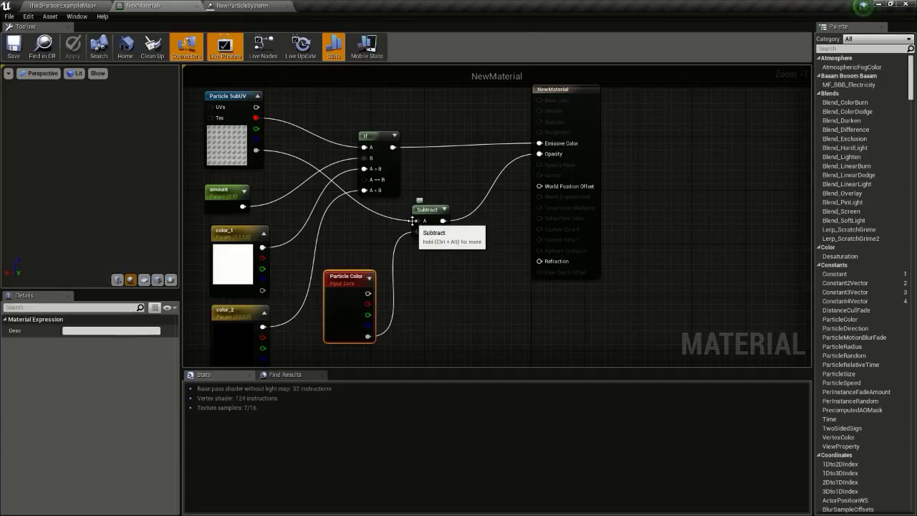
click(60, 4)
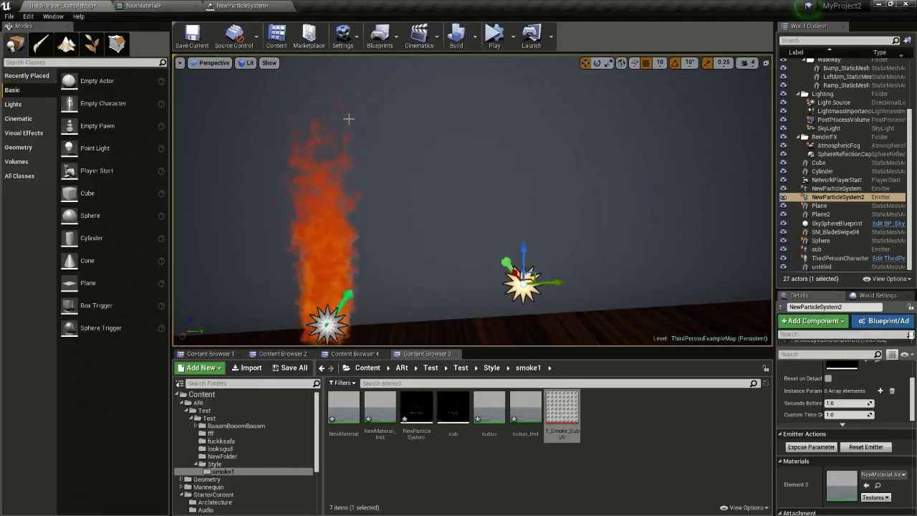
click(242, 5)
click(143, 5)
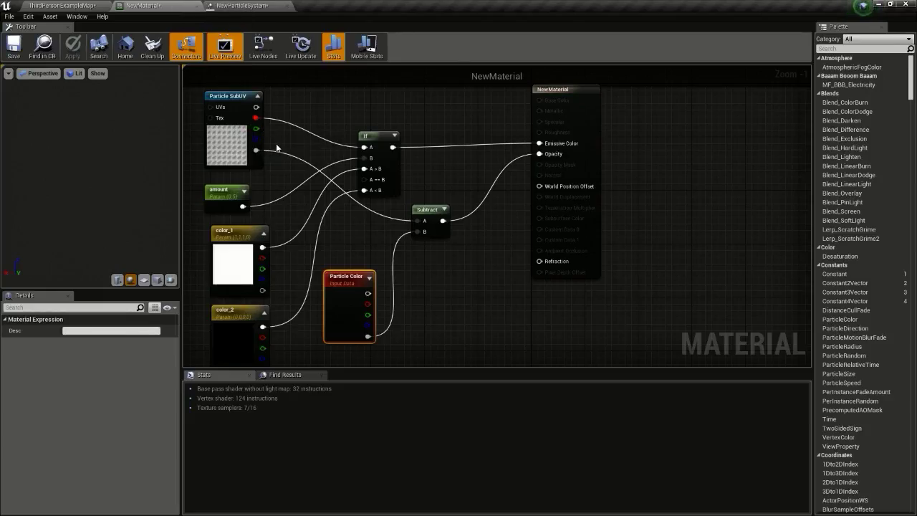
click(80, 5)
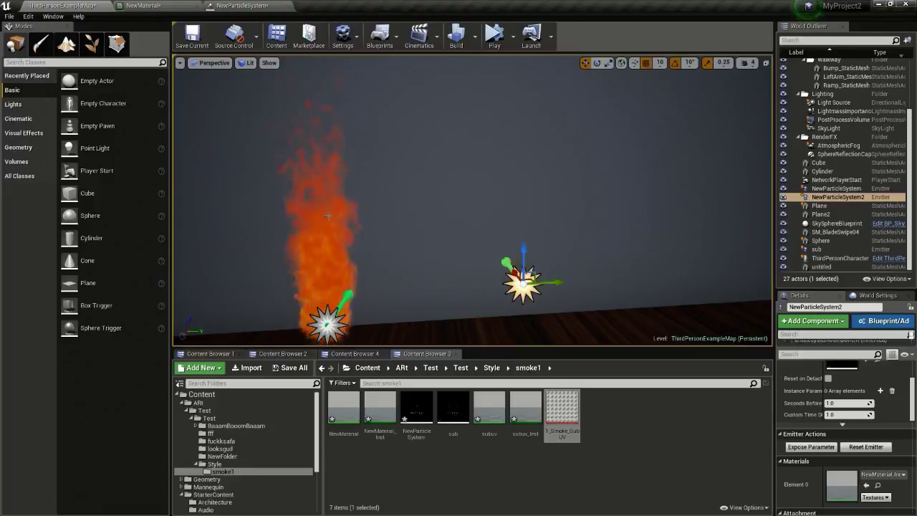
Inspect the T_Smoke_SubUV texture, then close its texture editor
double_click(561, 410)
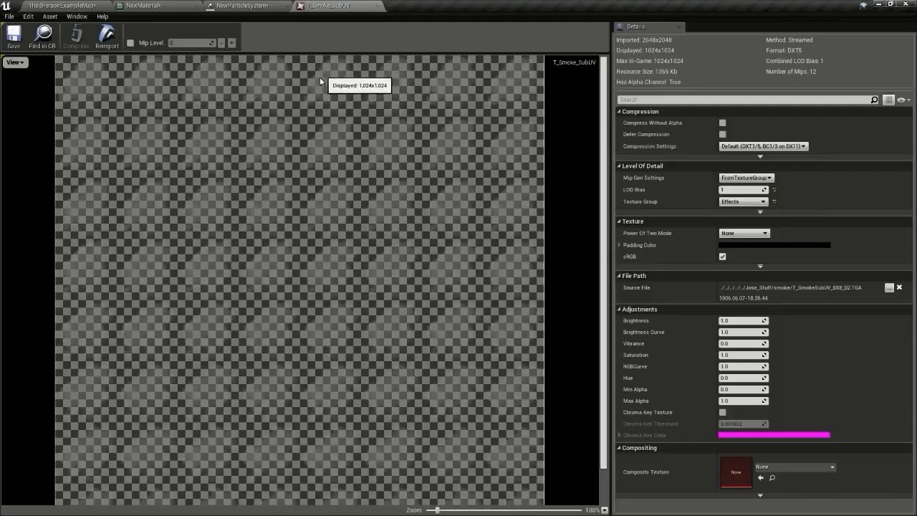
click(137, 5)
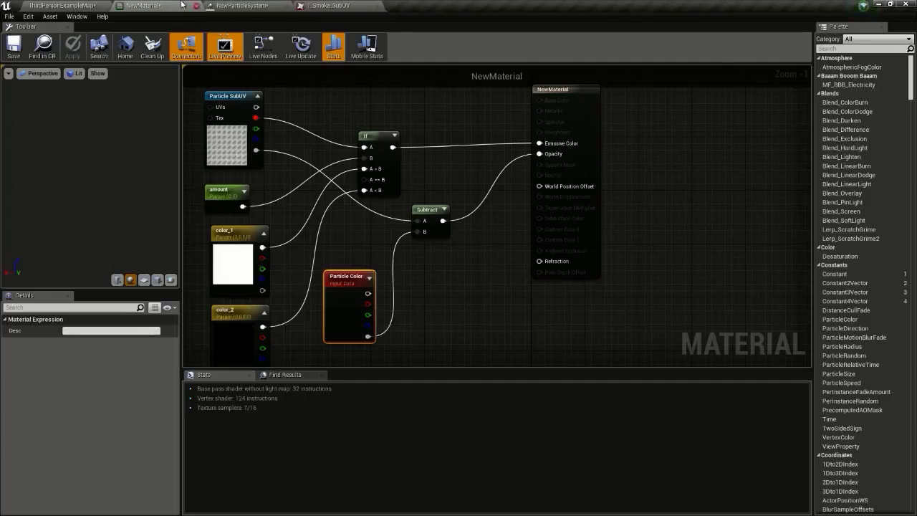
click(61, 5)
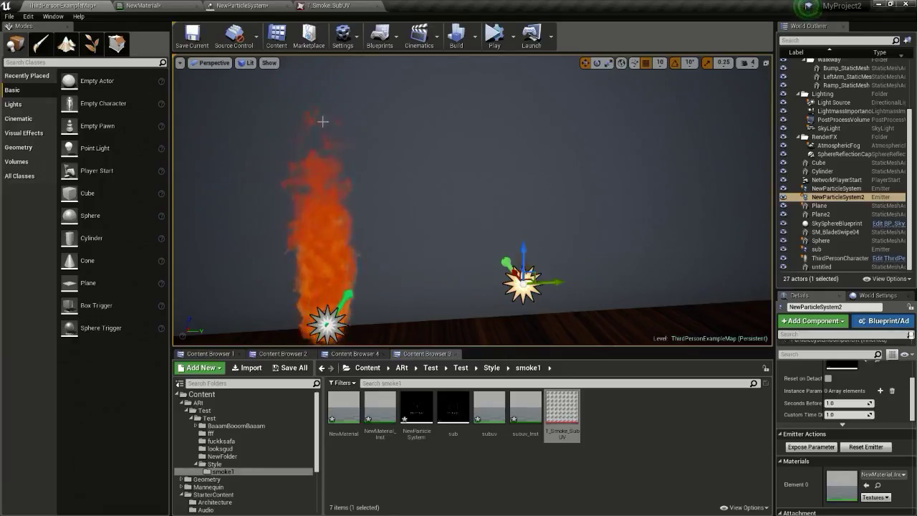
click(360, 5)
Review the Alpha Over Life curve points in the Cascade Details panel
click(376, 5)
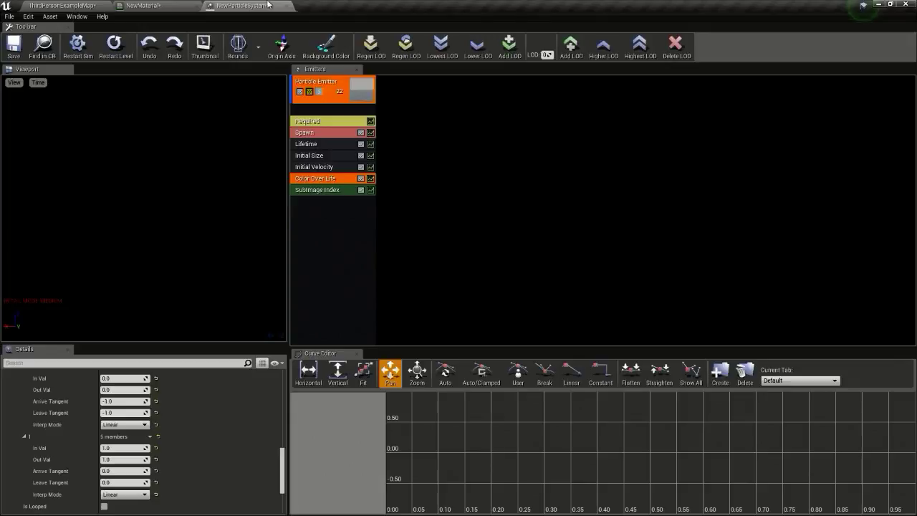
scroll(102, 467, up, 3)
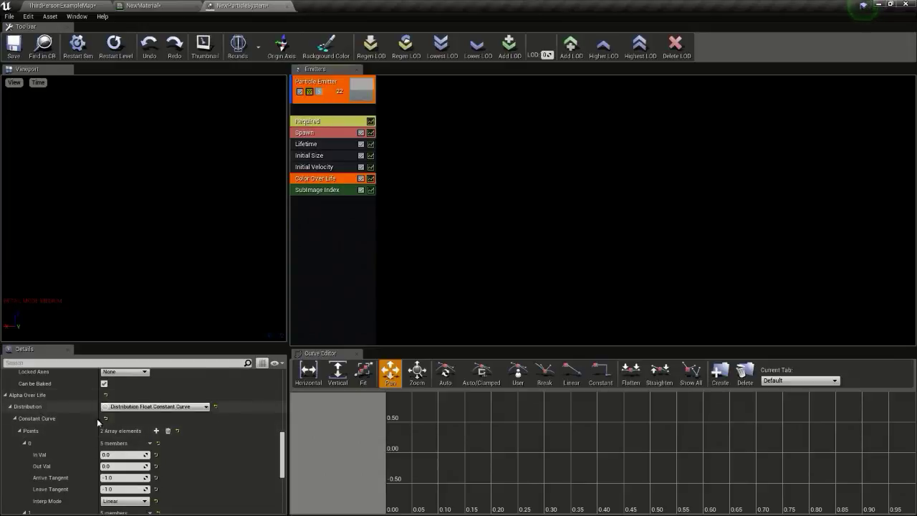
scroll(96, 418, down, 3)
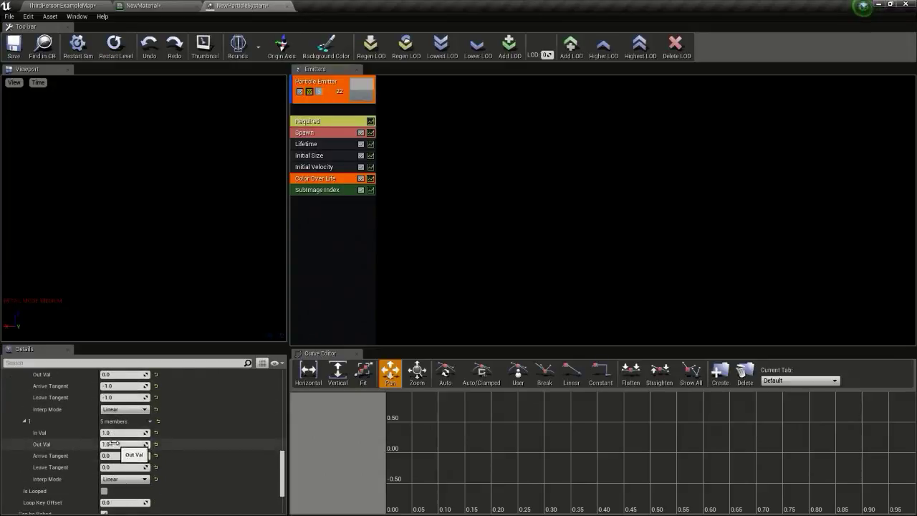
Pan around the NewMaterial graph to review all nodes and check the fire in the level
click(154, 6)
right_drag(501, 273, 458, 210)
right_drag(351, 215, 392, 243)
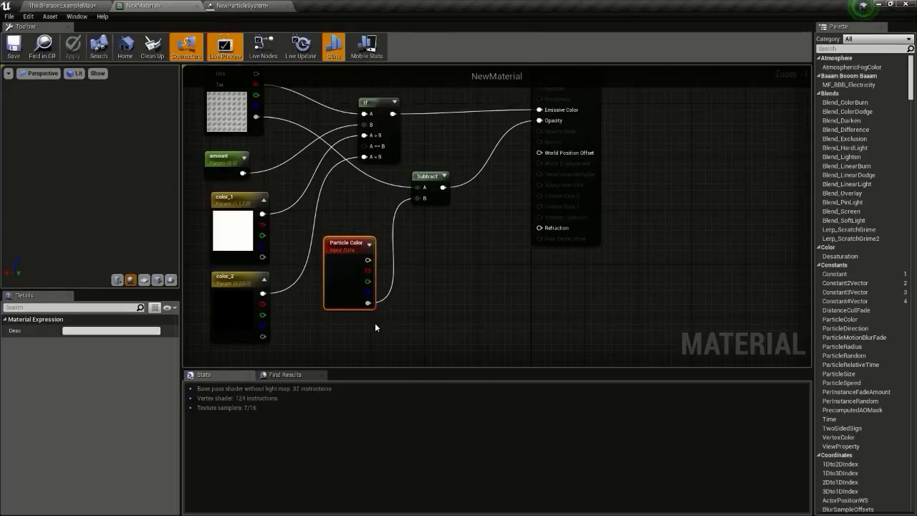
right_drag(482, 193, 487, 243)
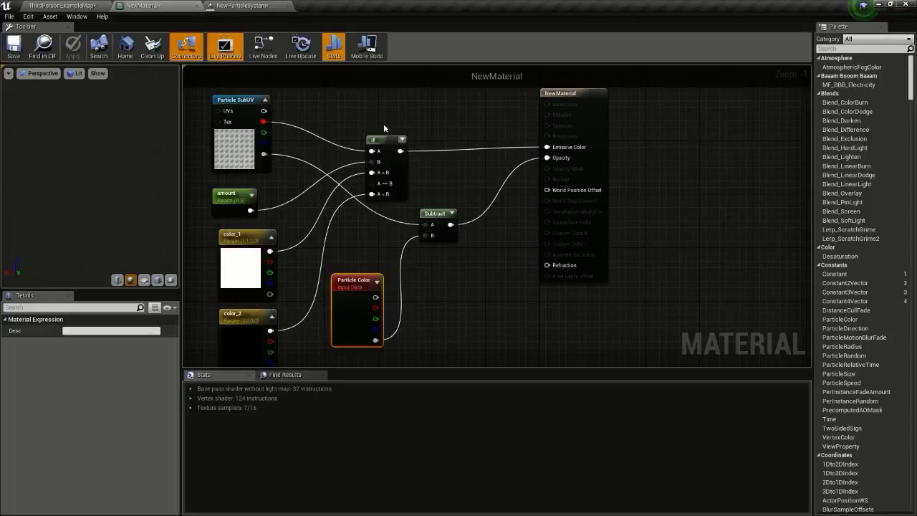
click(87, 6)
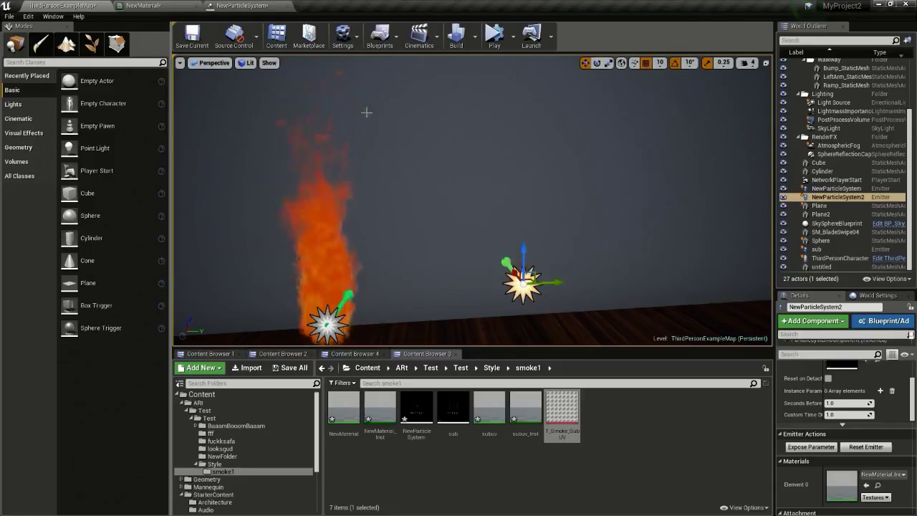
click(144, 5)
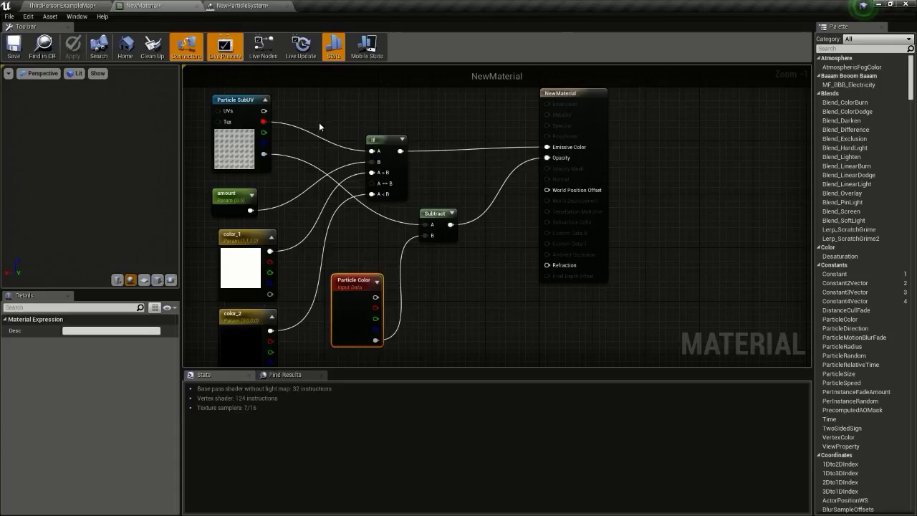
click(243, 6)
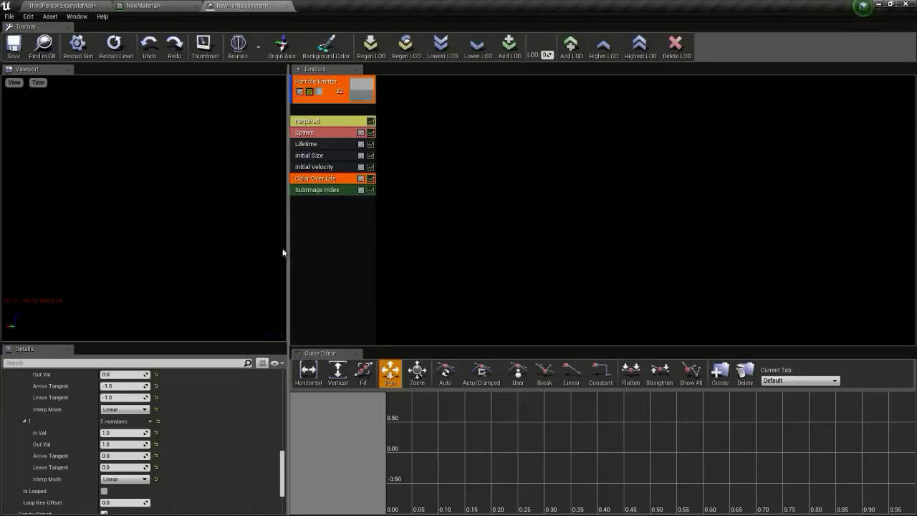
click(143, 7)
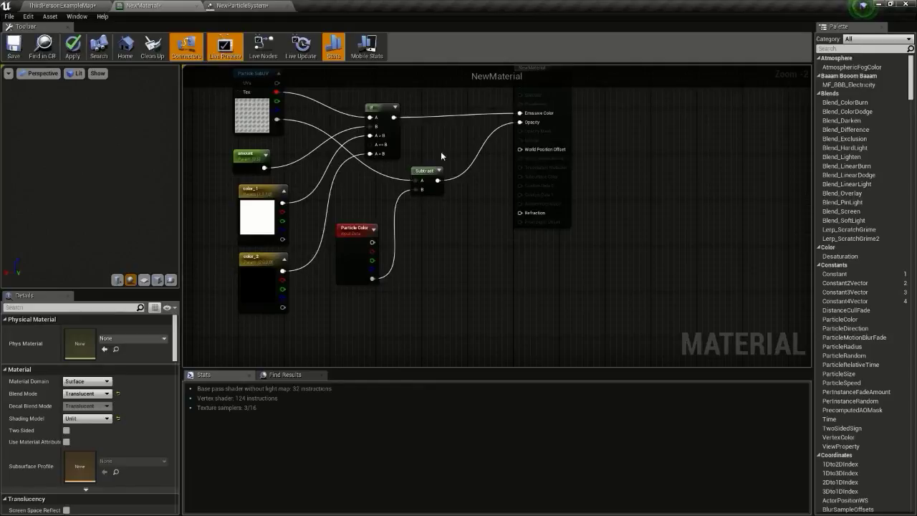
click(241, 6)
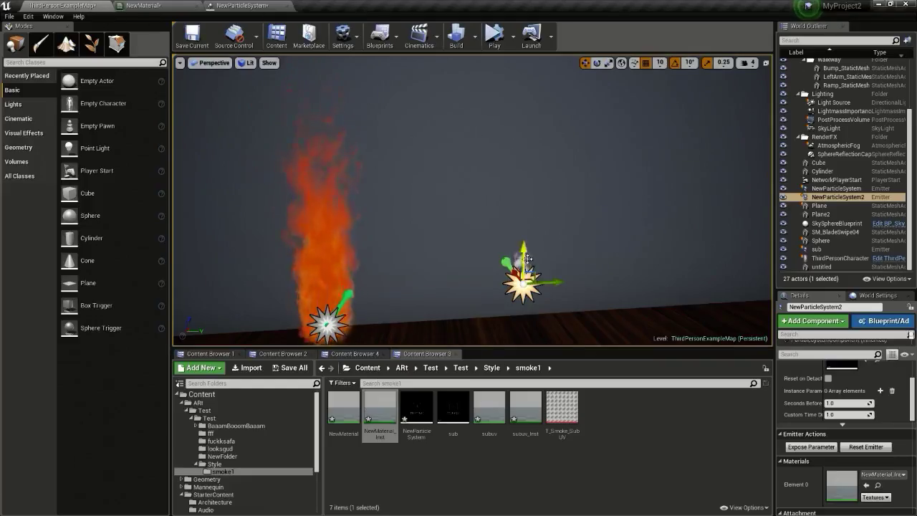
Add a Sphere location module to the smoke emitter
drag(525, 256, 467, 180)
drag(242, 6, 590, 189)
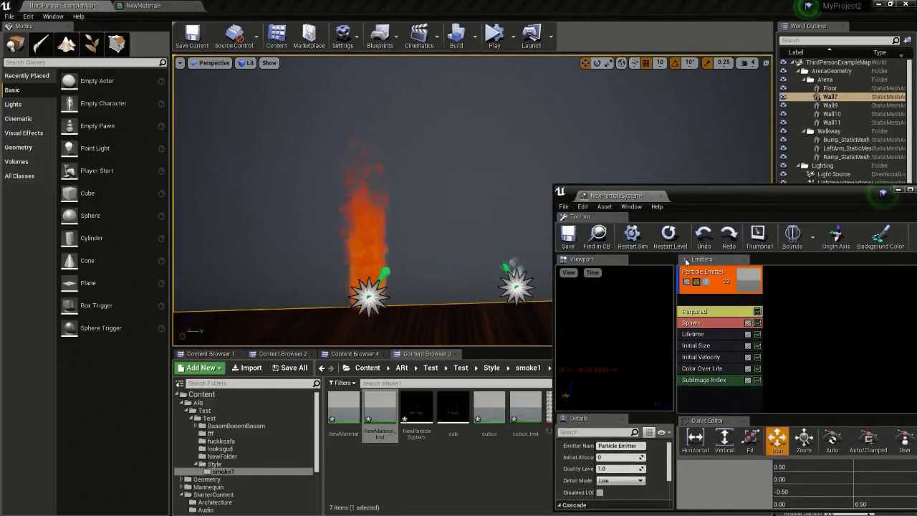
drag(675, 185, 675, 109)
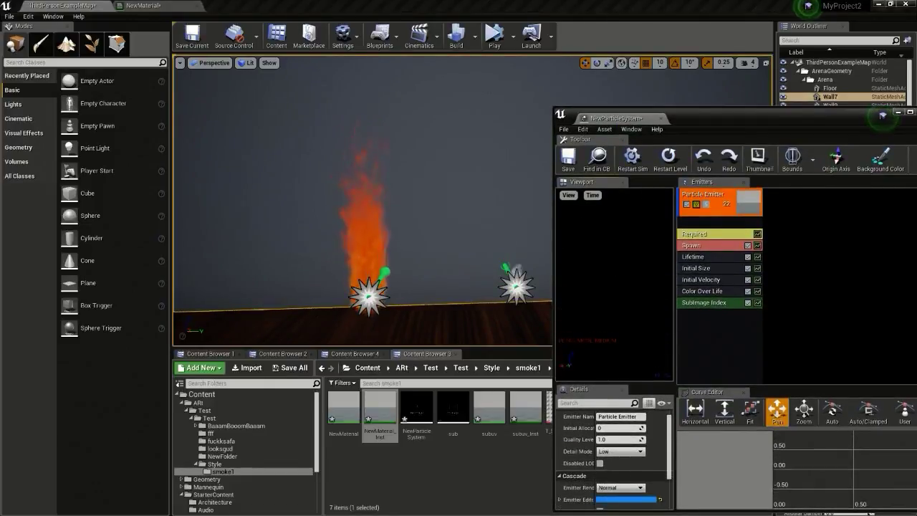
right_click(722, 338)
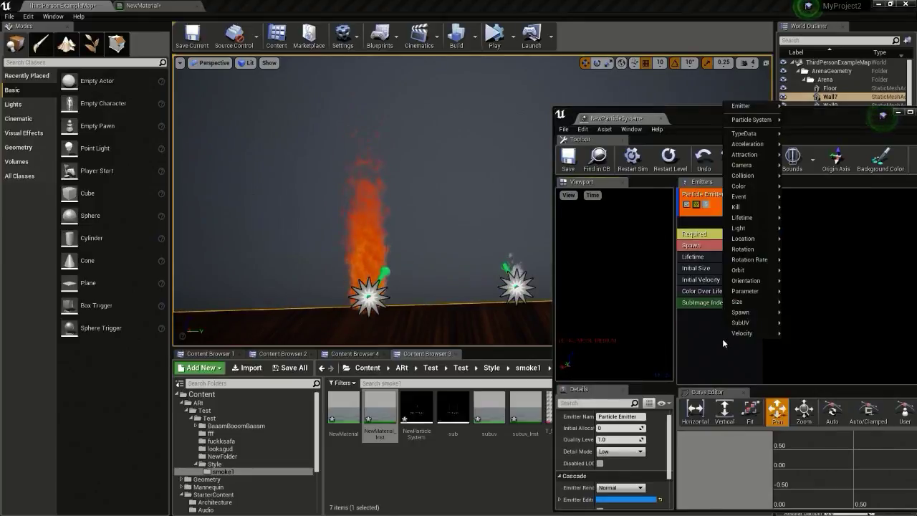
mouse_move(758, 244)
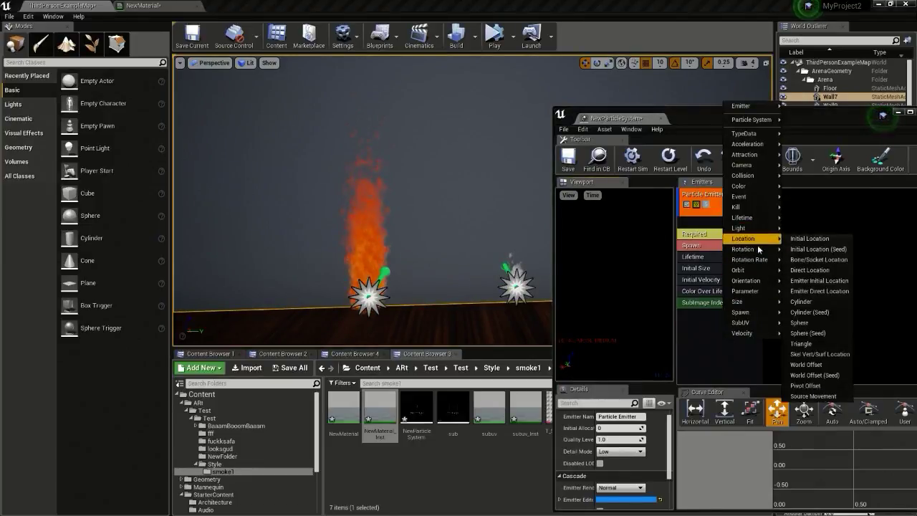
click(809, 323)
Set the Sphere module's Start Radius constant to 10
click(718, 318)
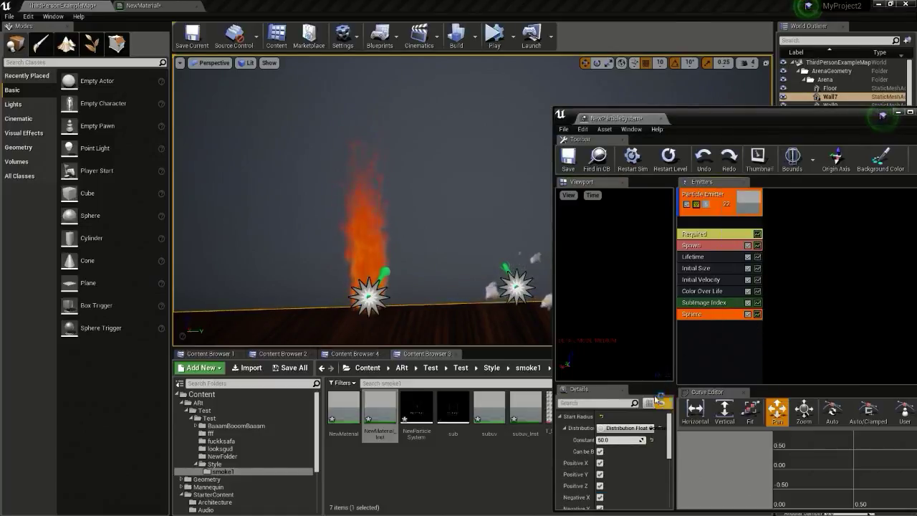
drag(653, 113, 691, 101)
scroll(674, 428, down, 2)
scroll(672, 428, up, 3)
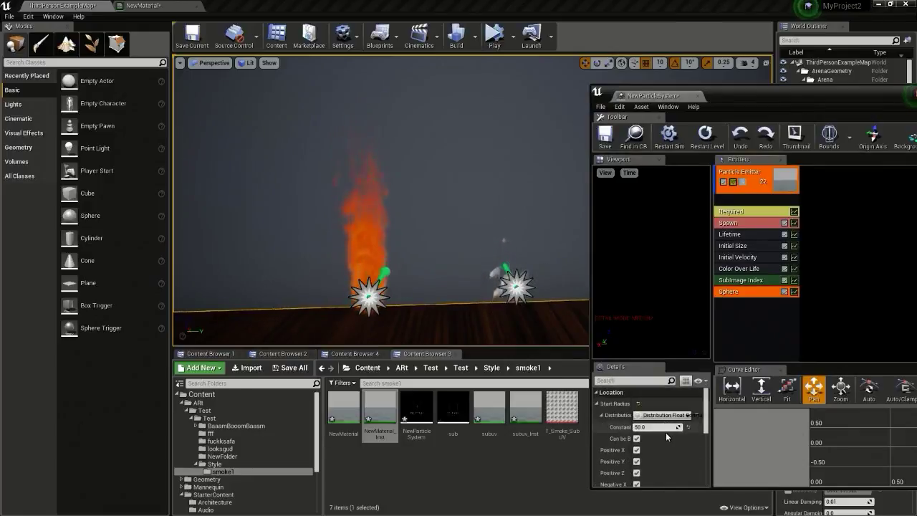
click(664, 427)
text(10)
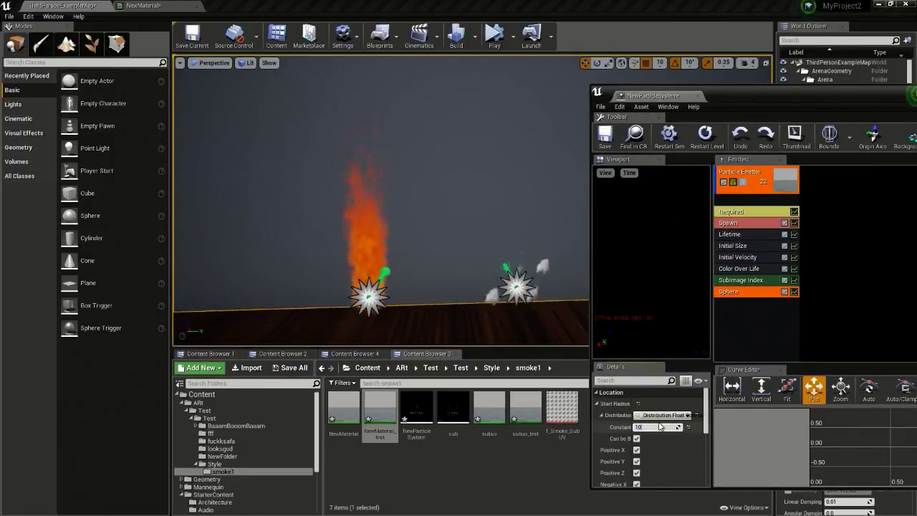
key(Return)
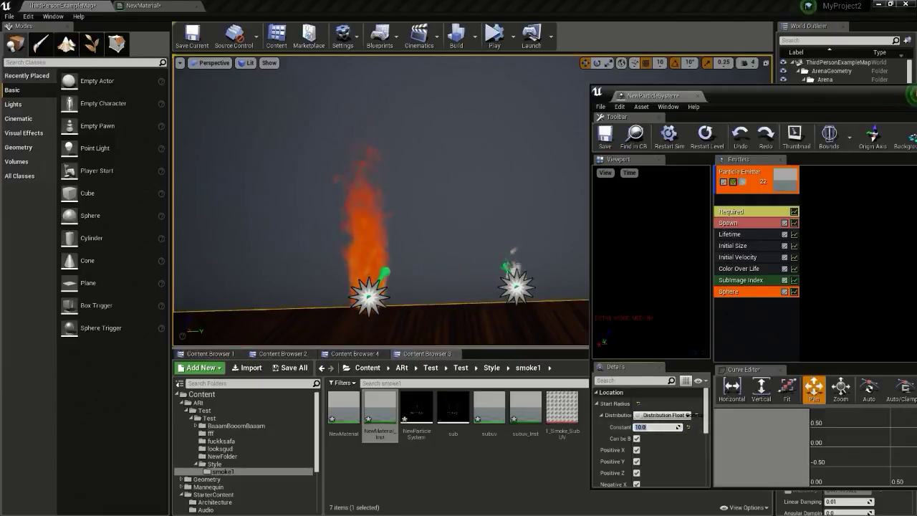
Set the Spawn Rate Constant to 200 and particle Lifetime to Min 2.0, Max 3.0
click(745, 223)
click(653, 427)
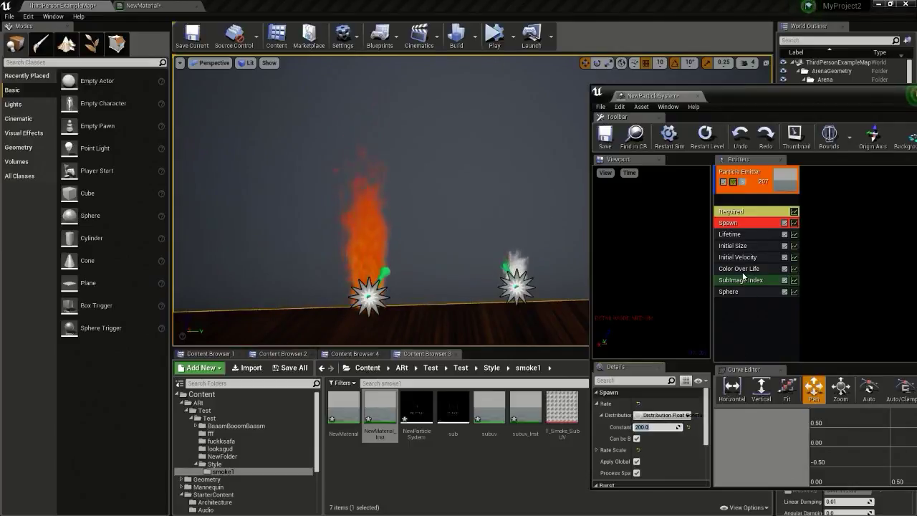
click(735, 235)
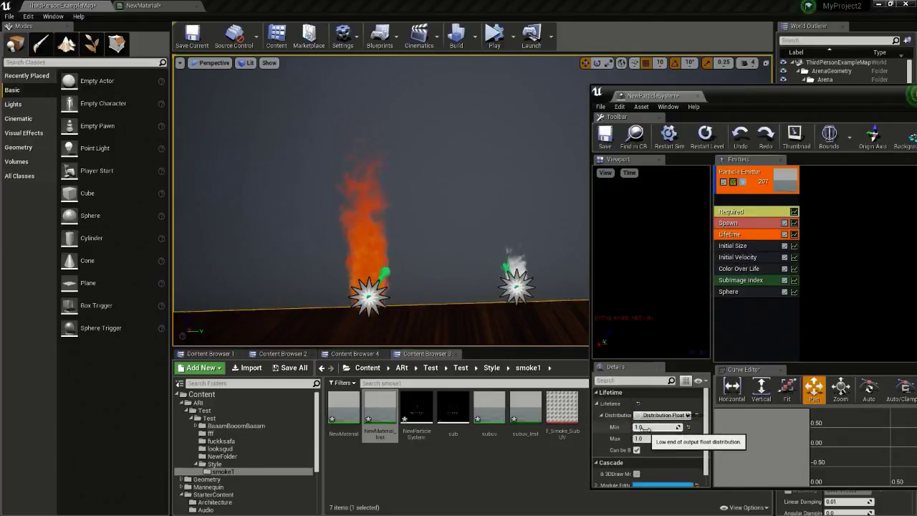
click(643, 427)
text(2)
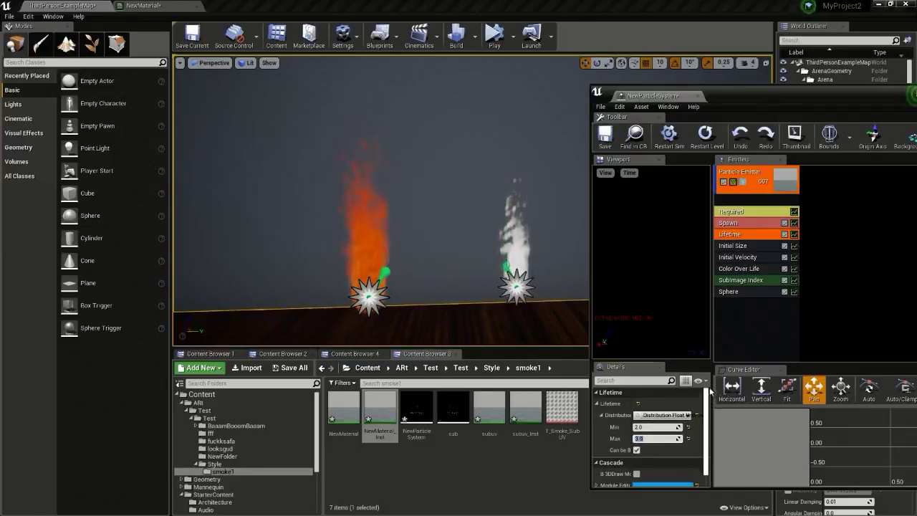
Add an Initial Rotation Rate module to the emitter
right_click(738, 325)
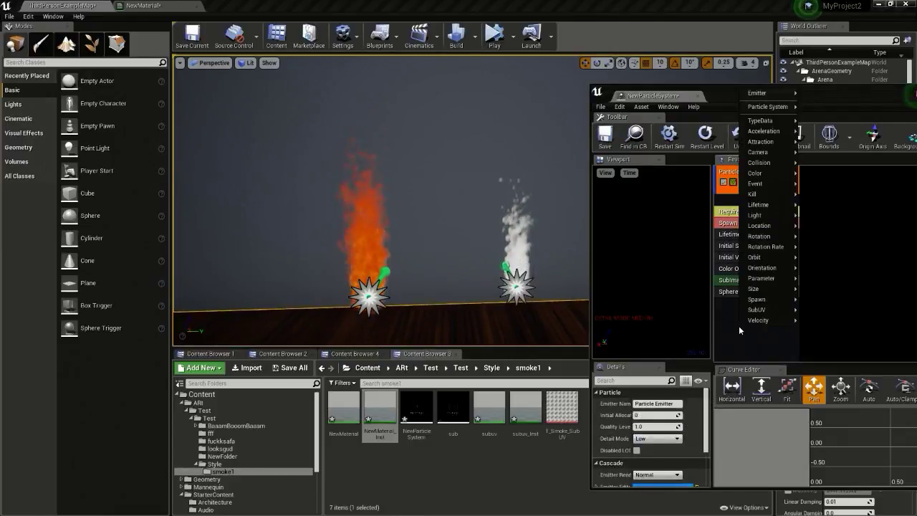
mouse_move(776, 249)
click(831, 248)
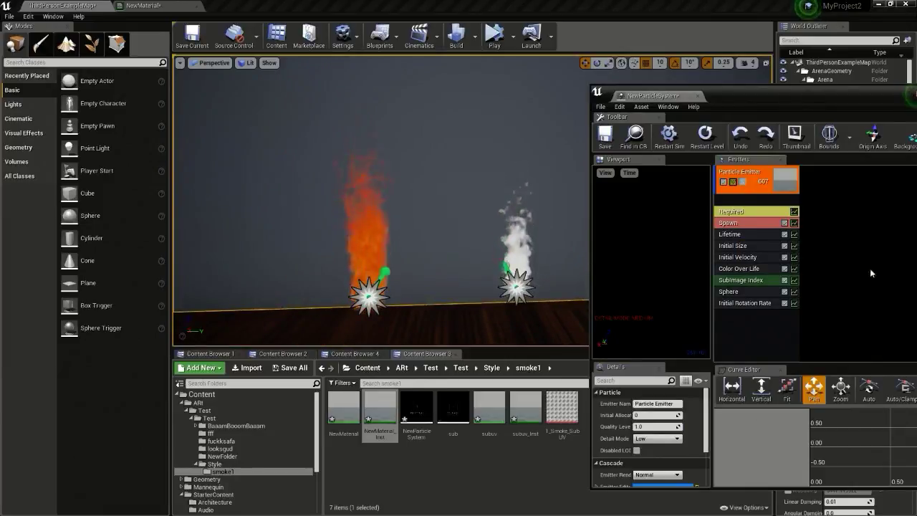
Switch the emitter to GPU Sprites type data and give the system fixed bounds
right_click(755, 338)
mouse_move(790, 132)
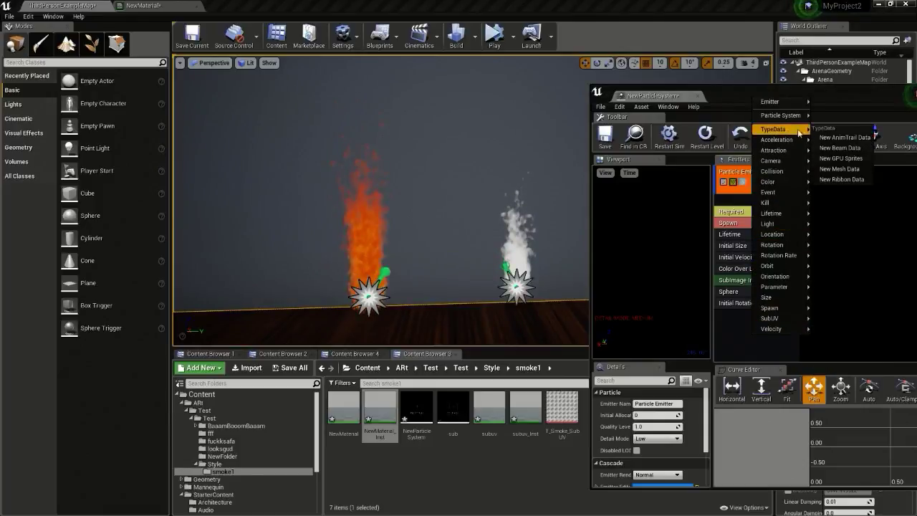
click(820, 158)
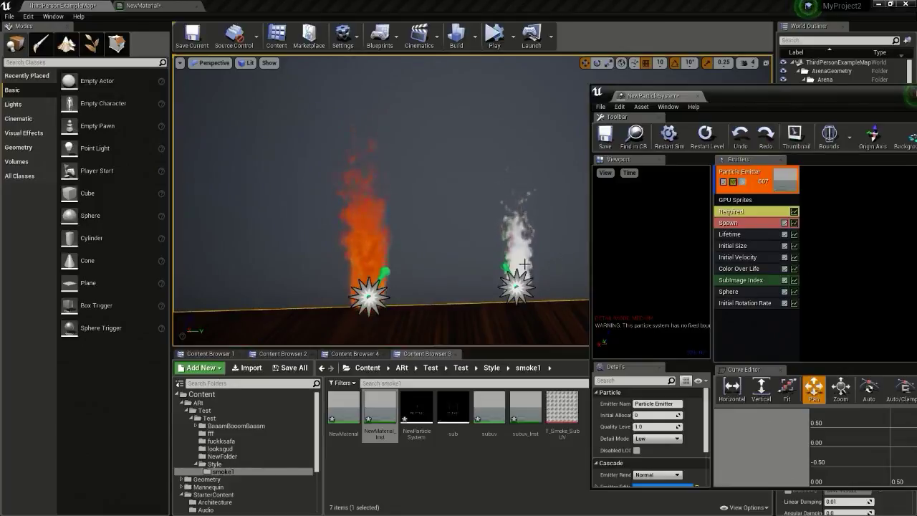
click(840, 149)
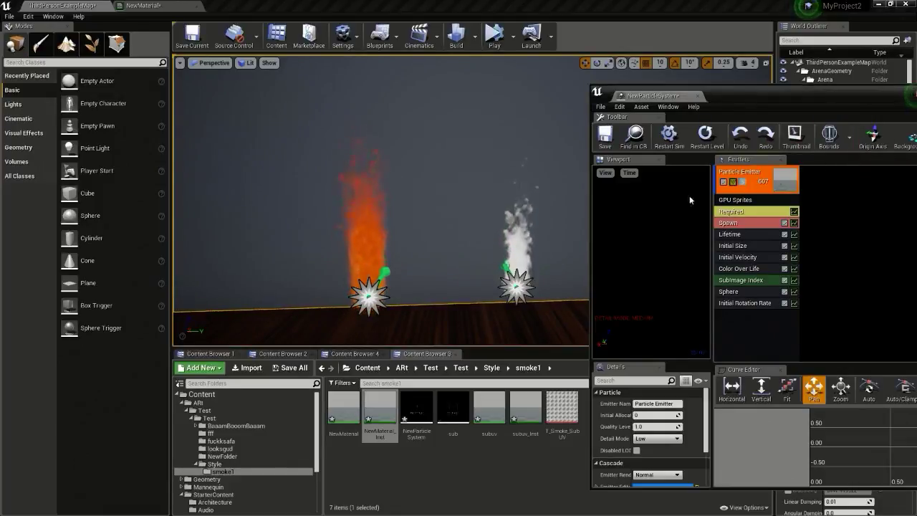
drag(746, 100, 730, 66)
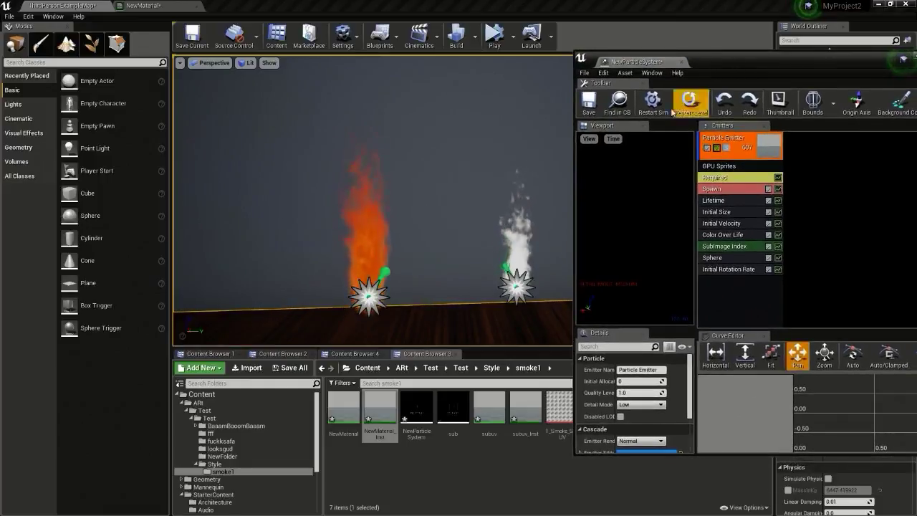
Raise the Spawn module's Rate Constant from 200 to 300
drag(696, 226, 757, 215)
click(778, 188)
click(662, 392)
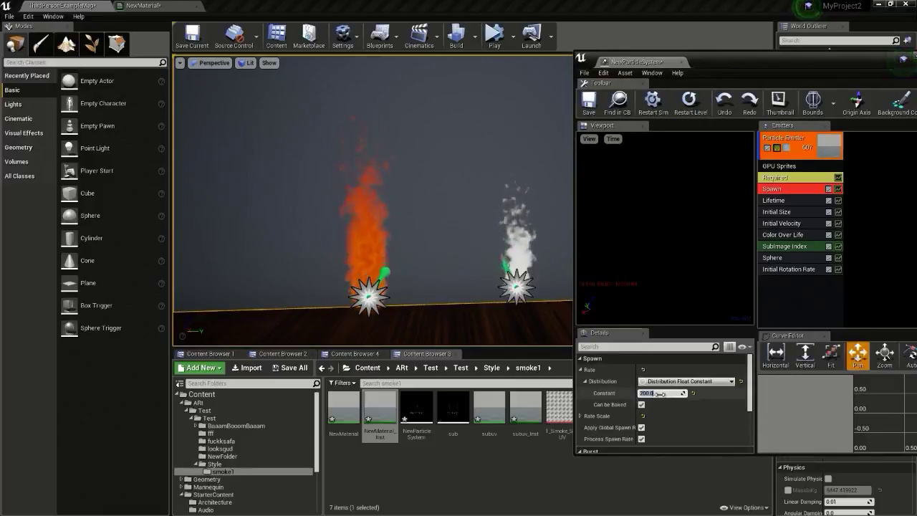
text(30)
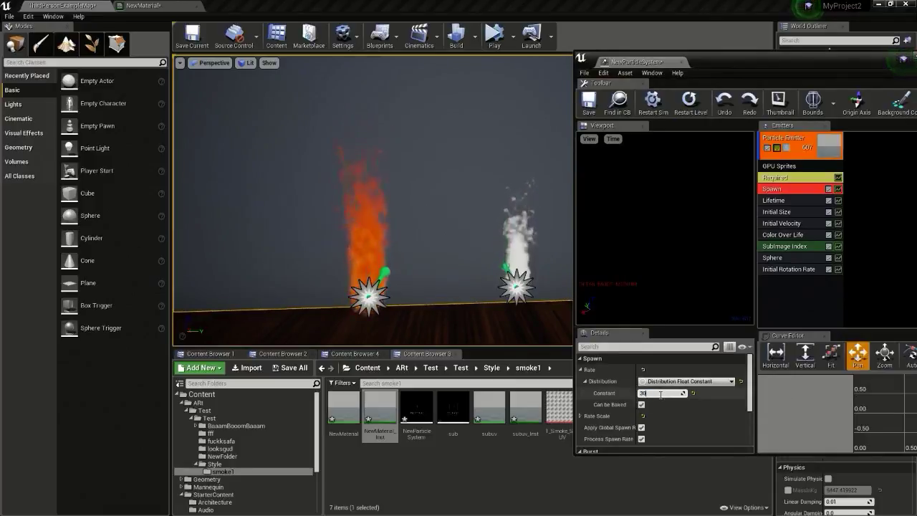
text(0)
key(Return)
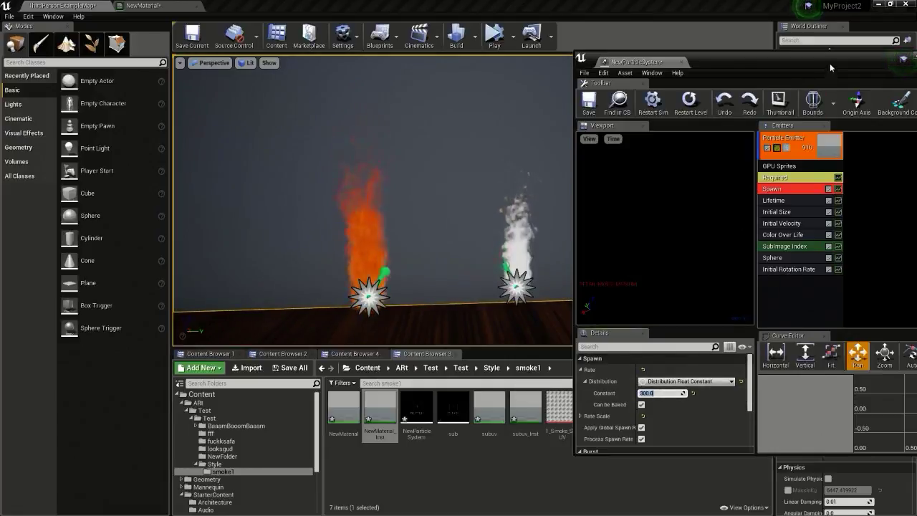
mouse_move(830, 63)
mouse_down()
mouse_move(776, 60)
mouse_move(826, 60)
mouse_up()
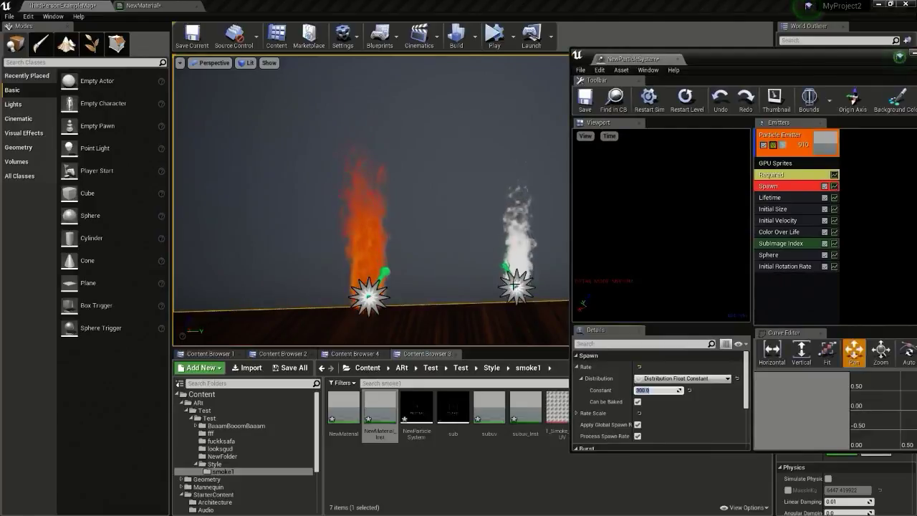
Set the Lifetime module to Max 5.0 and Min 3.0
click(780, 199)
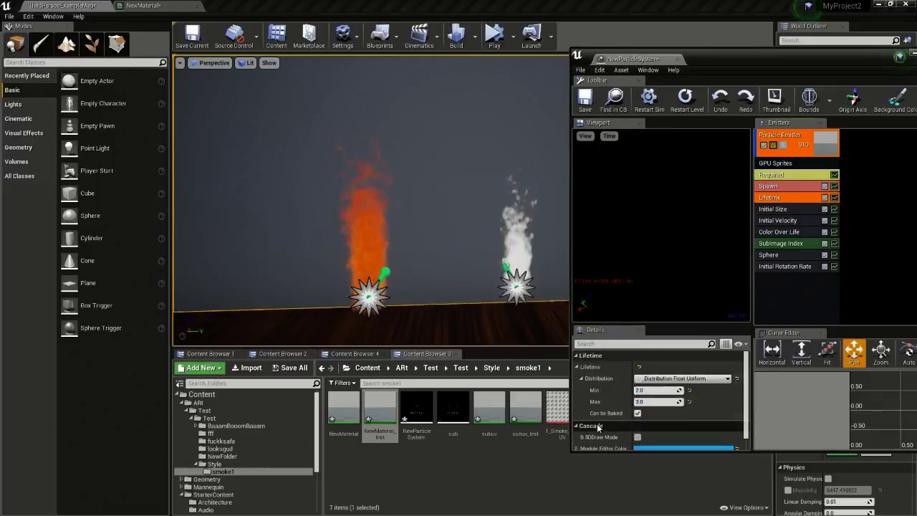
click(647, 390)
text(3)
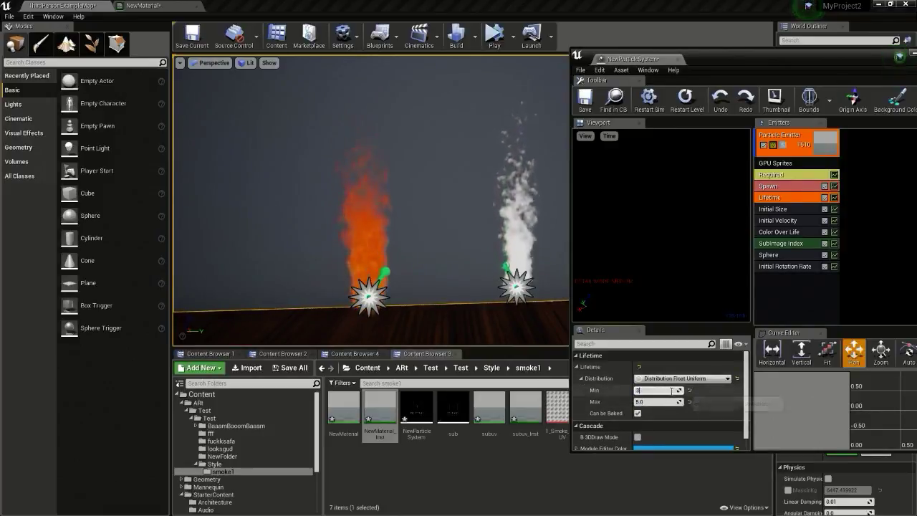
key(Return)
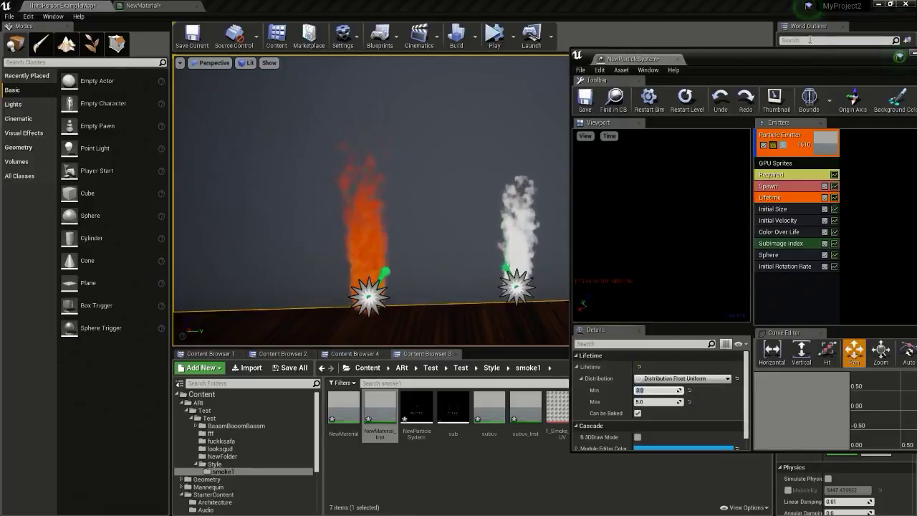
drag(790, 57, 771, 56)
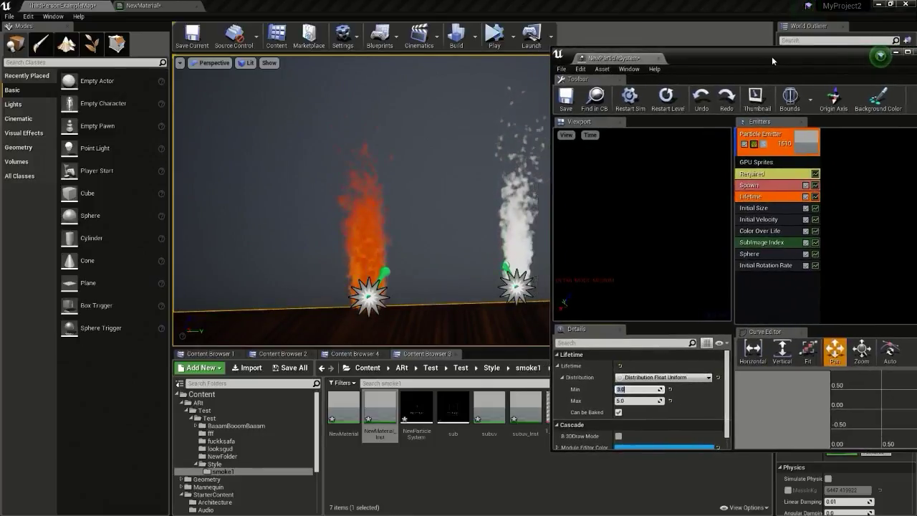
click(765, 255)
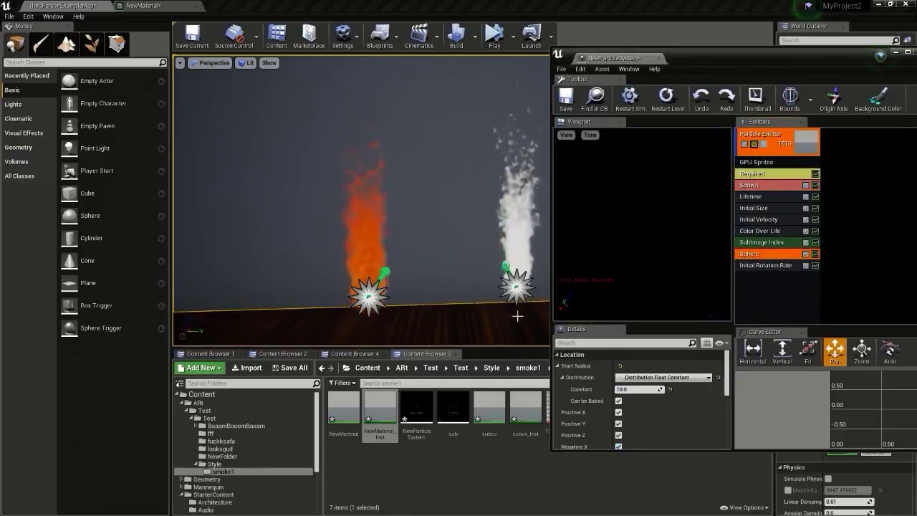
Move the Cascade window aside, bring the level editor forward and open NewMaterial_Inst
drag(762, 72, 639, 71)
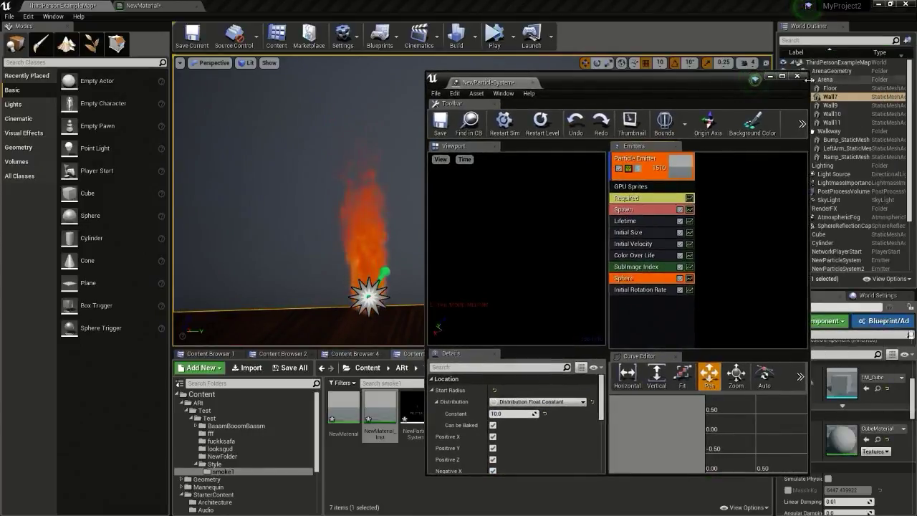
click(803, 157)
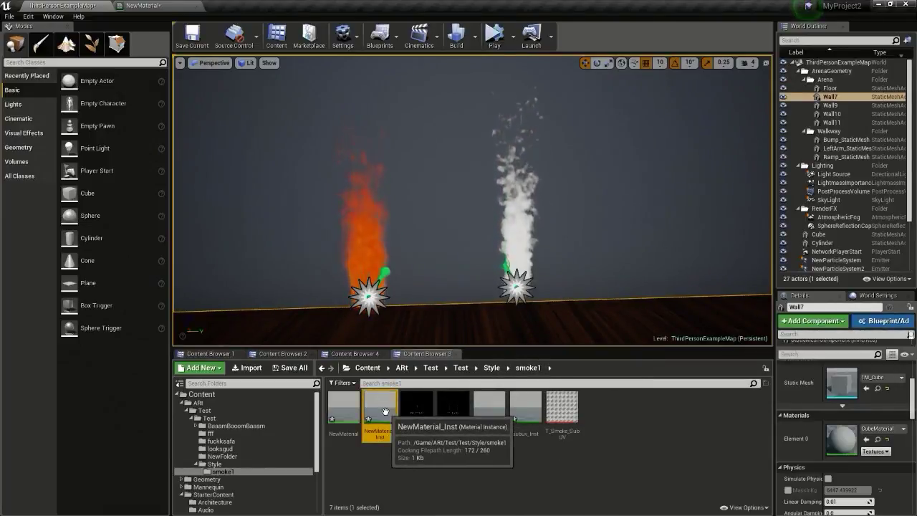
double_click(379, 409)
Float the material instance editor and set color_1 to black
double_click(265, 5)
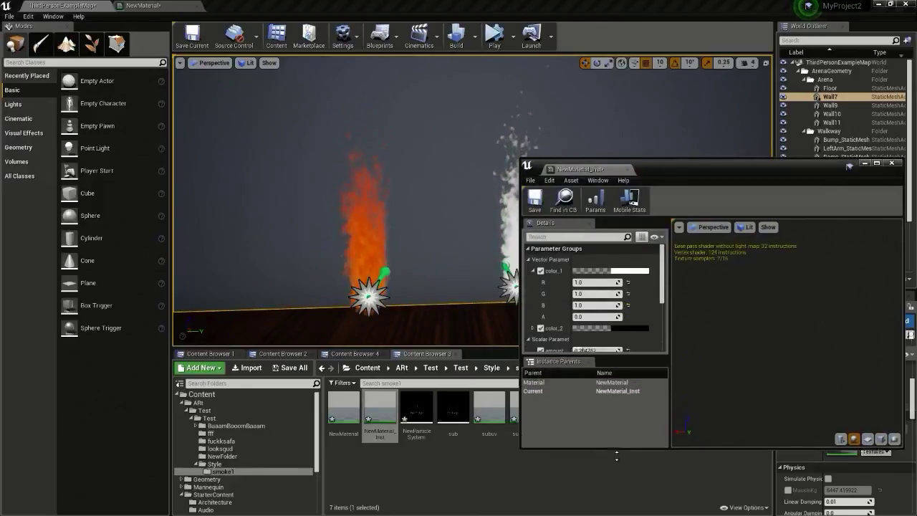
click(610, 271)
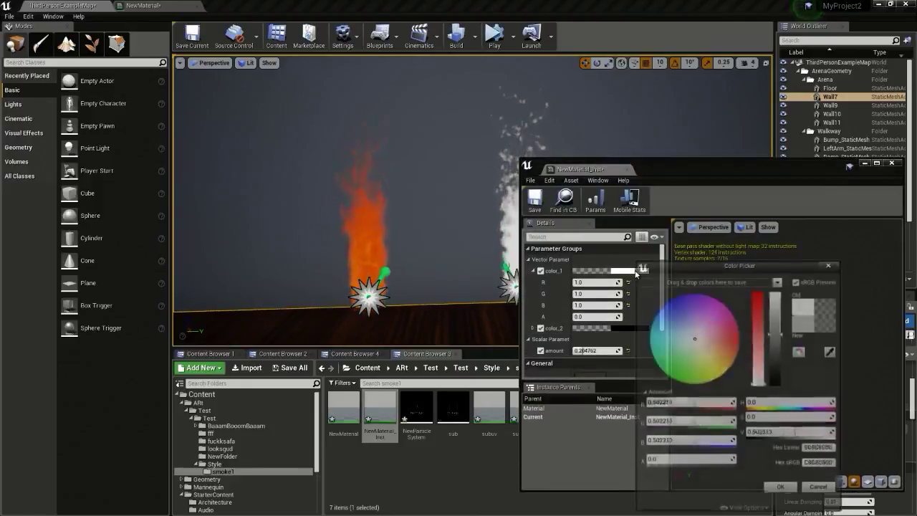
drag(773, 370, 778, 387)
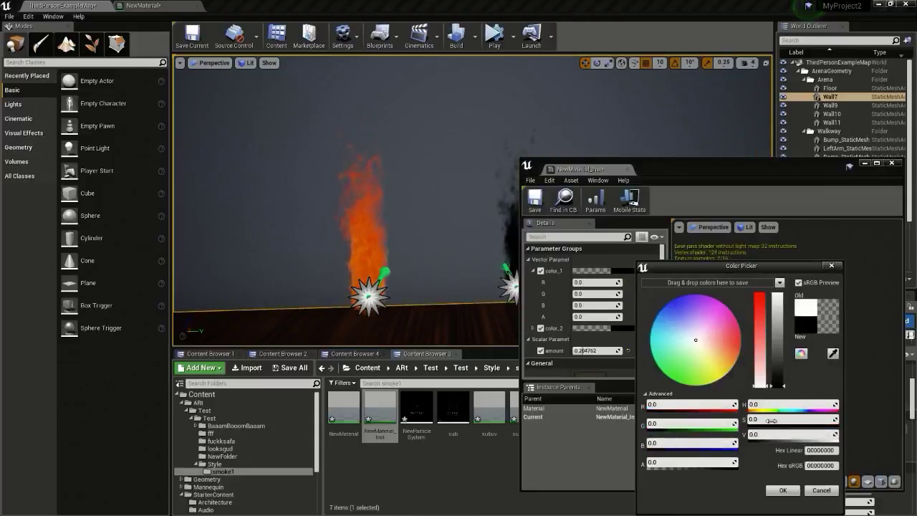
click(783, 490)
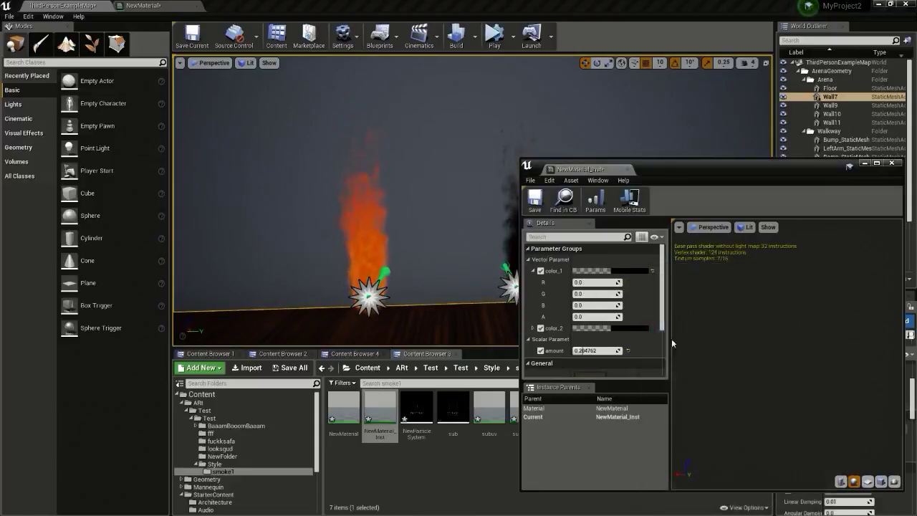
Change color_2 to a bright orange, then shift it to a soft pink
click(627, 327)
drag(687, 168, 787, 136)
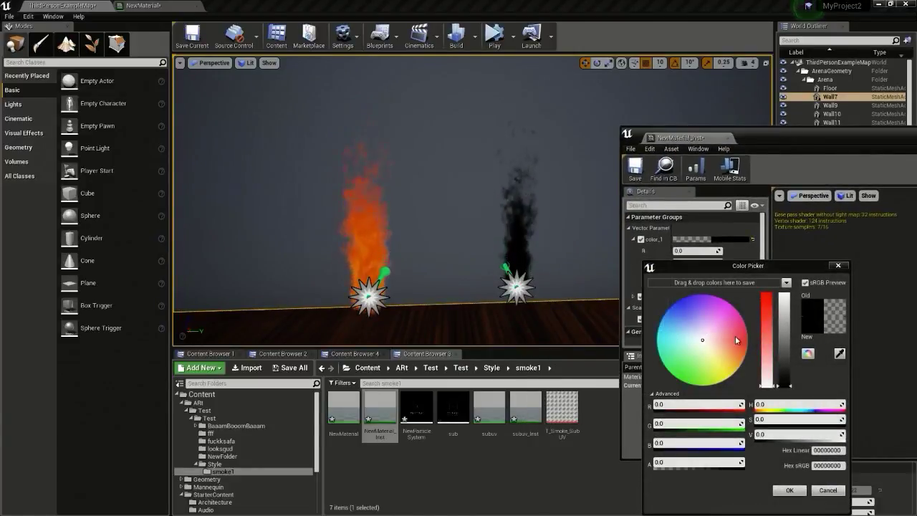
click(754, 349)
drag(787, 320, 786, 299)
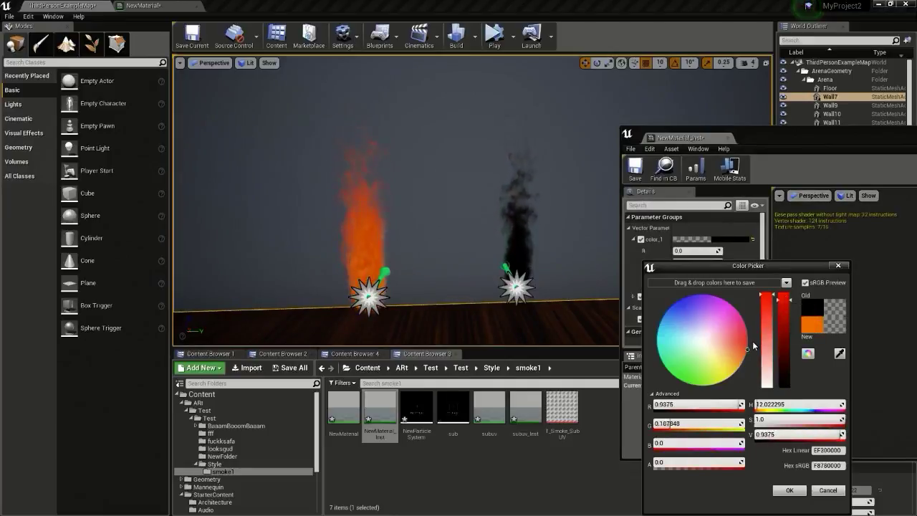
drag(752, 341, 731, 334)
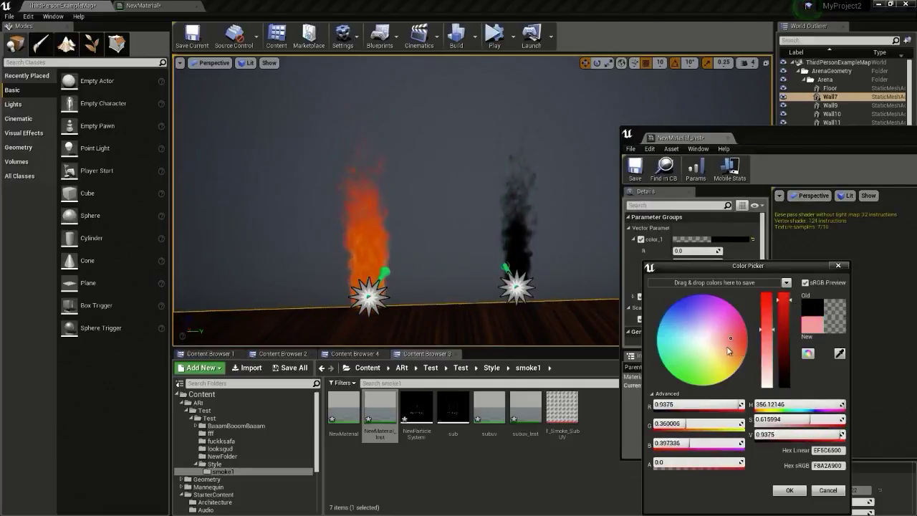
click(786, 490)
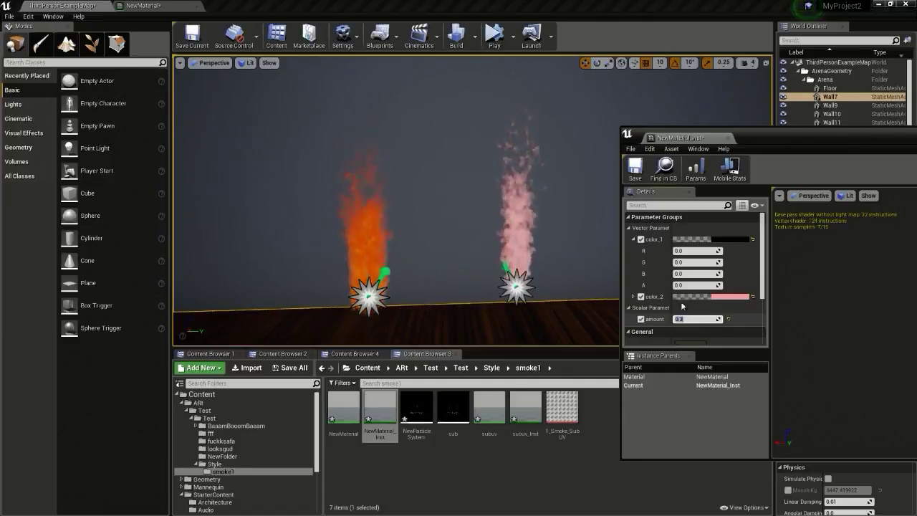
Set the amount parameter to 0.25 and view the smoke from closer
drag(401, 215, 455, 180)
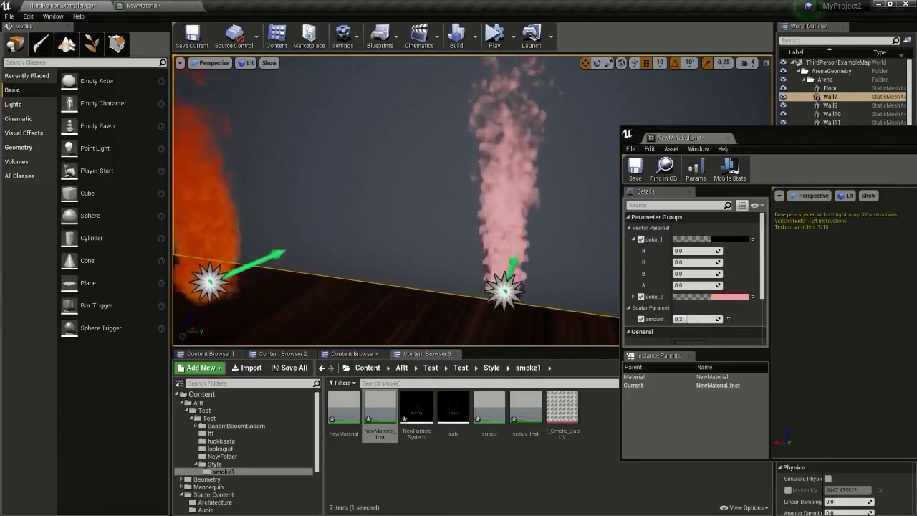
click(704, 320)
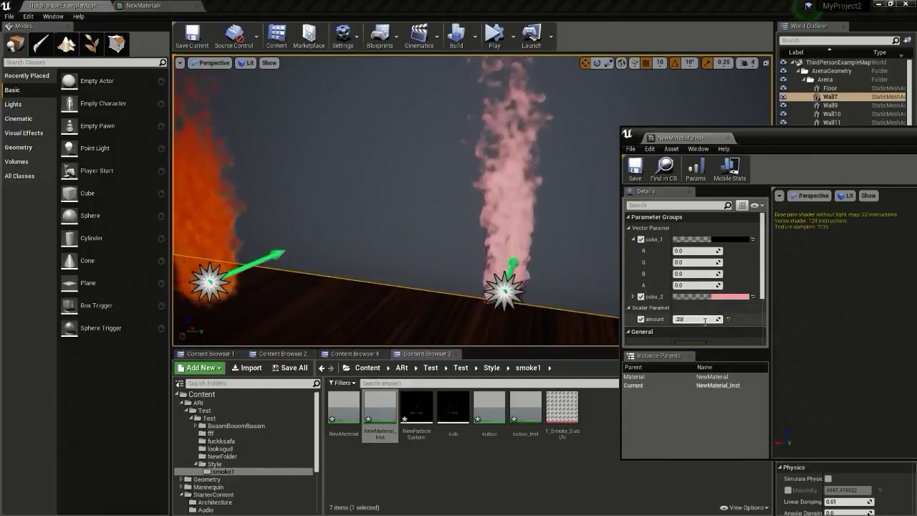
mouse_move(530, 207)
mouse_down()
mouse_move(565, 205)
mouse_move(534, 208)
mouse_up()
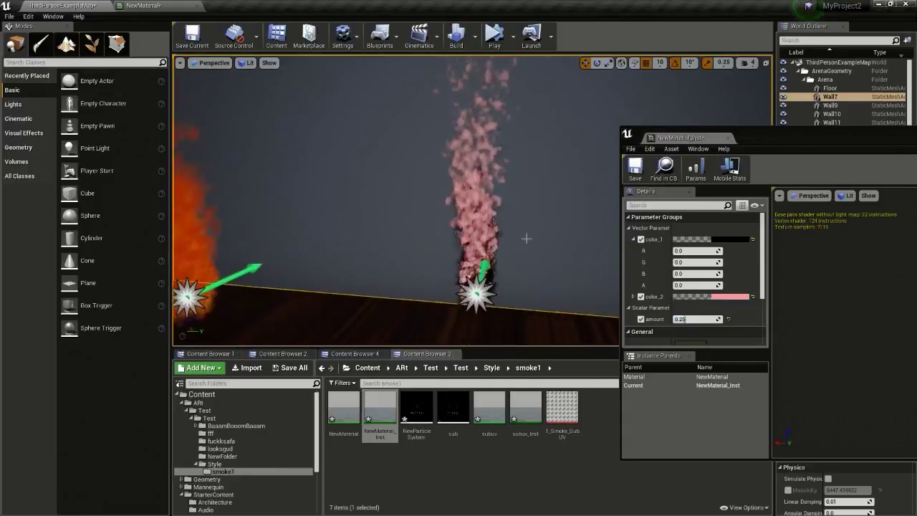
Darken color_2 to pure black
click(732, 297)
drag(669, 360, 665, 426)
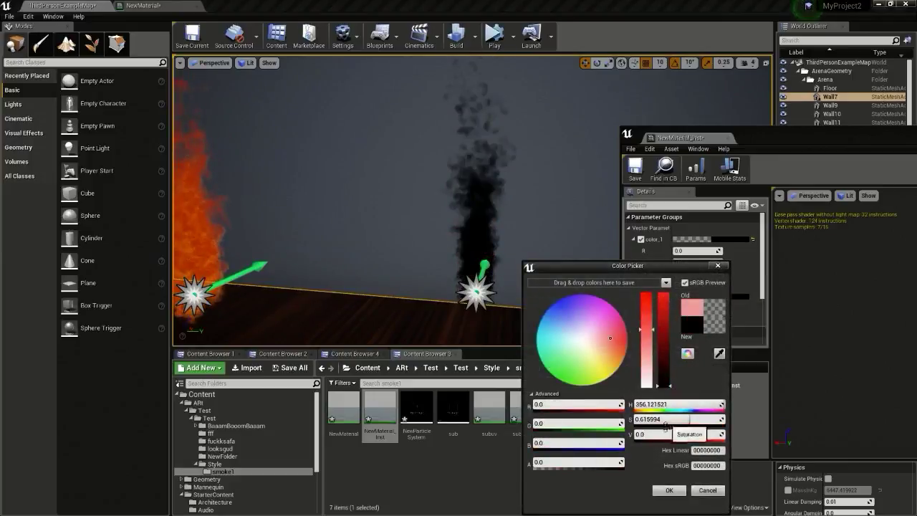
click(657, 489)
Make color_1 a full-brightness yellow-green, trying pink and green first
click(724, 241)
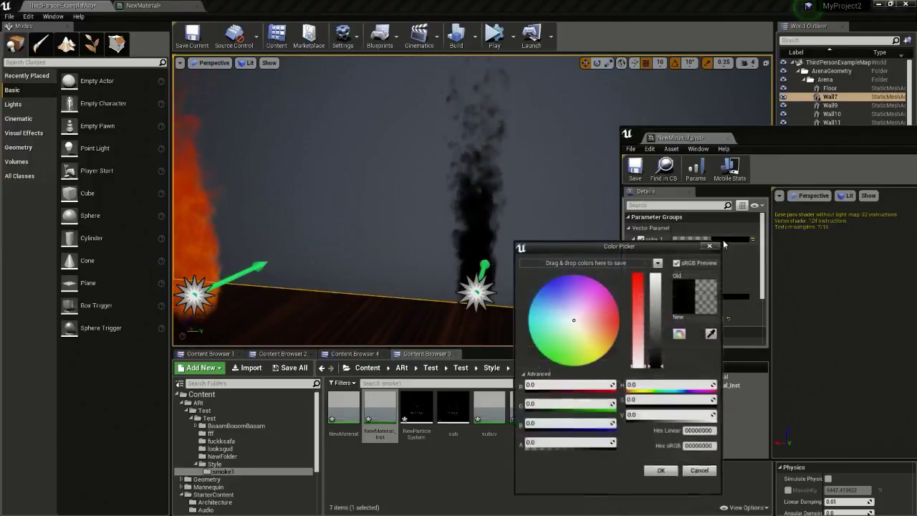
click(609, 307)
drag(657, 364, 649, 287)
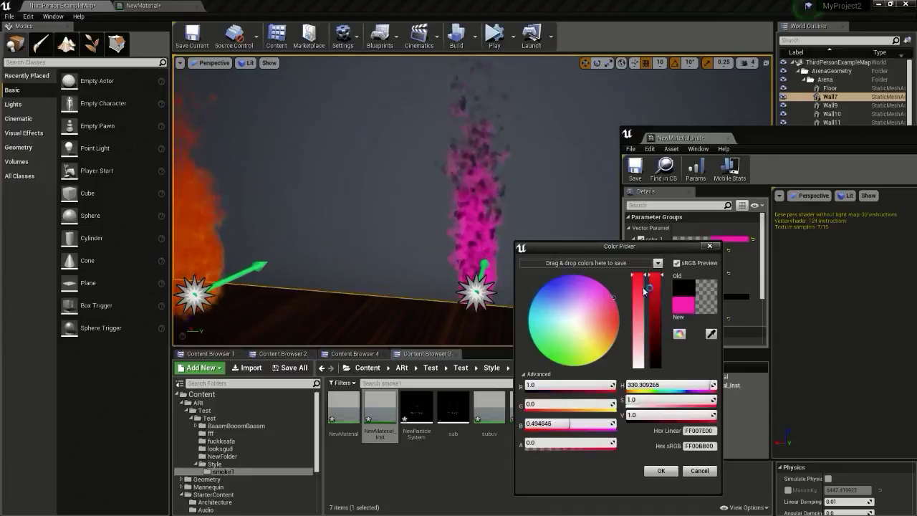
click(544, 353)
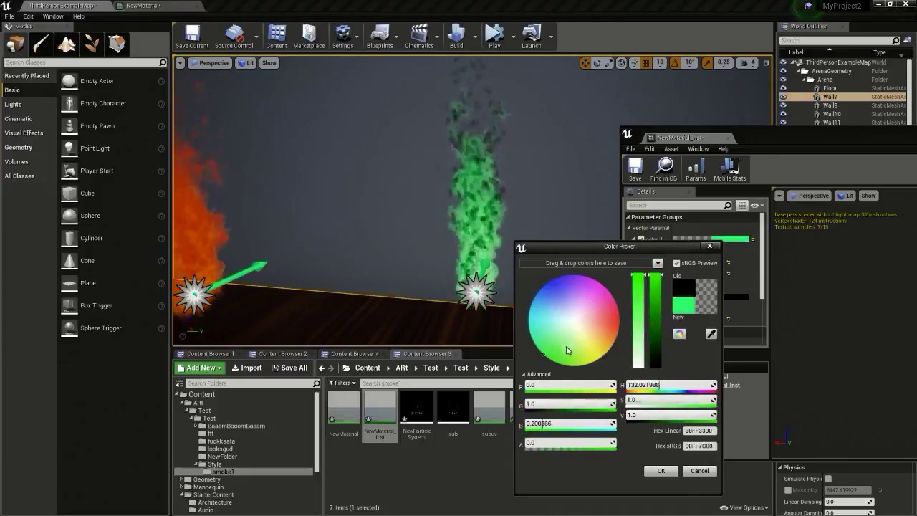
click(573, 367)
click(661, 470)
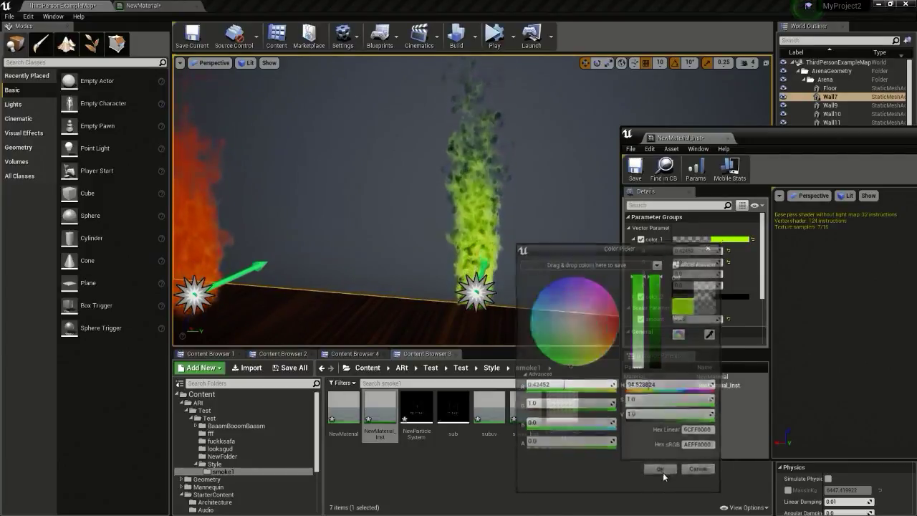
Slide the right-hand smoke emitter left along the floor, then back right
right_drag(401, 214, 429, 215)
click(473, 300)
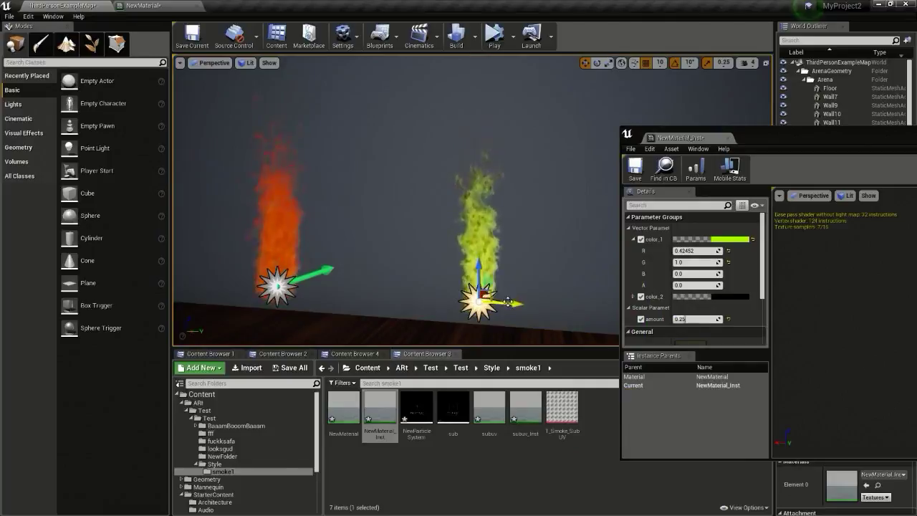
drag(507, 302, 334, 258)
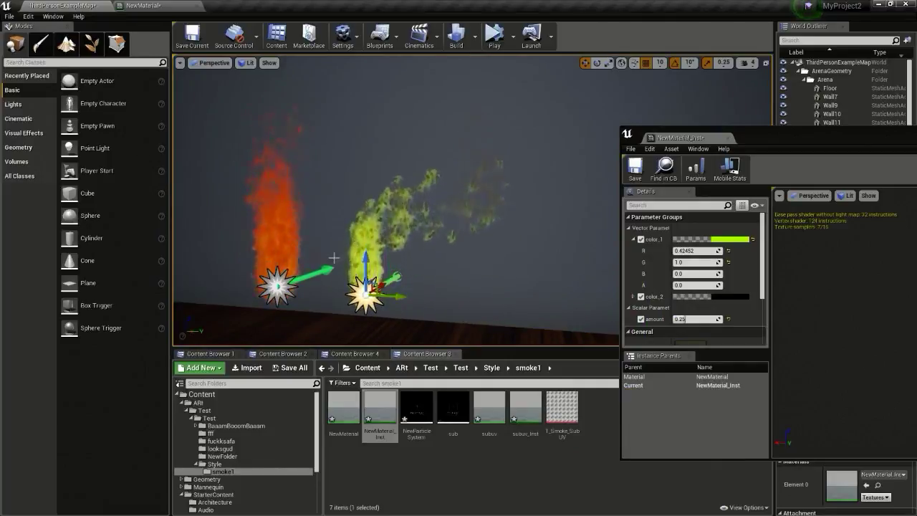
right_drag(334, 257, 432, 294)
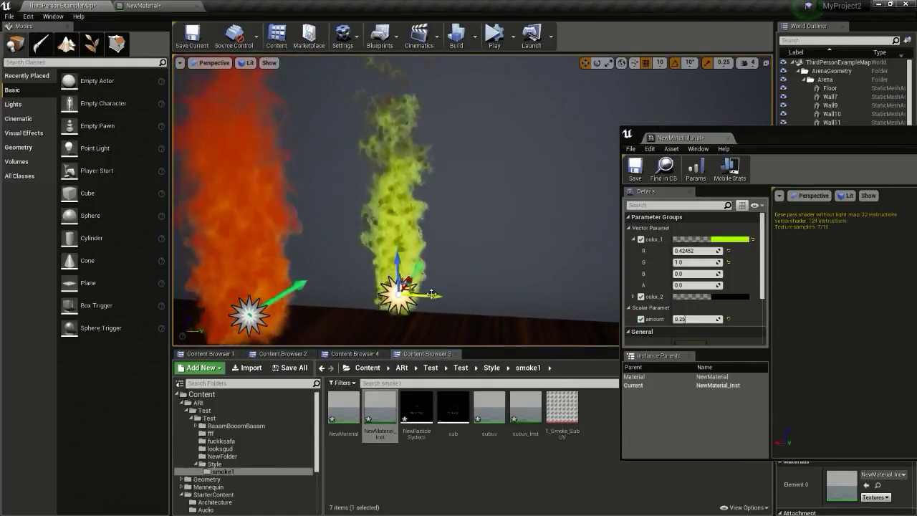
drag(431, 294, 528, 294)
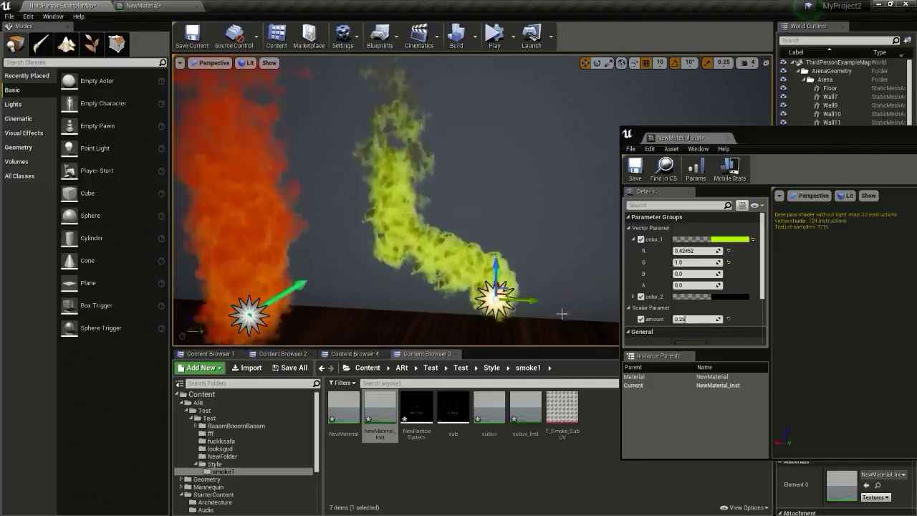
Shift color_1 further toward yellow
click(737, 240)
drag(626, 326, 595, 371)
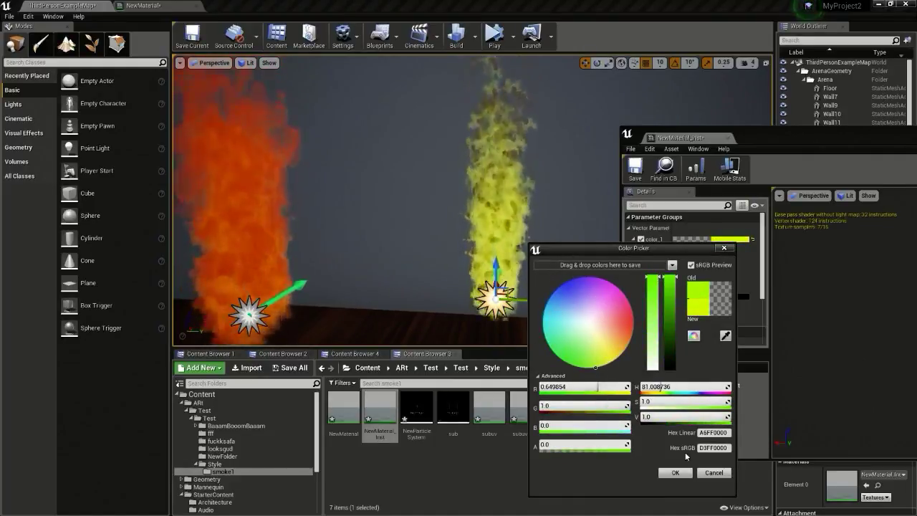
click(675, 472)
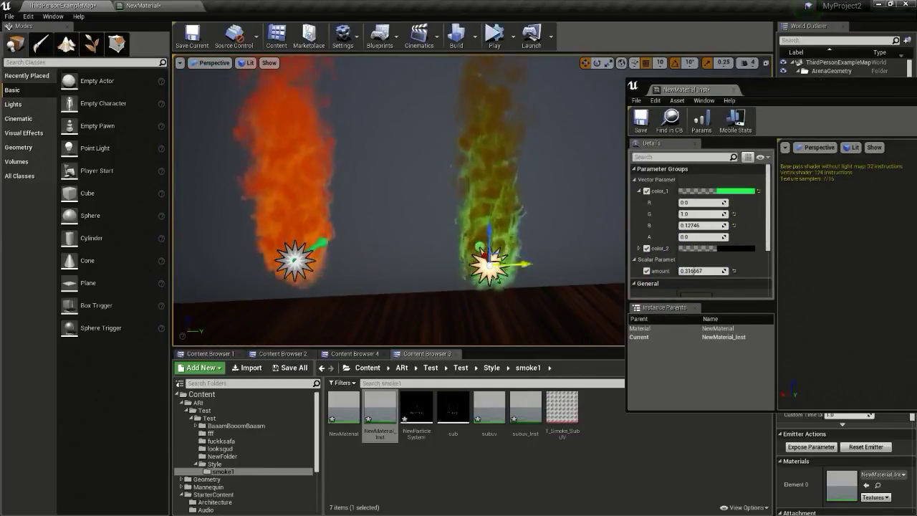
Deselect the emitter and set color_2 to a dark magenta
click(572, 200)
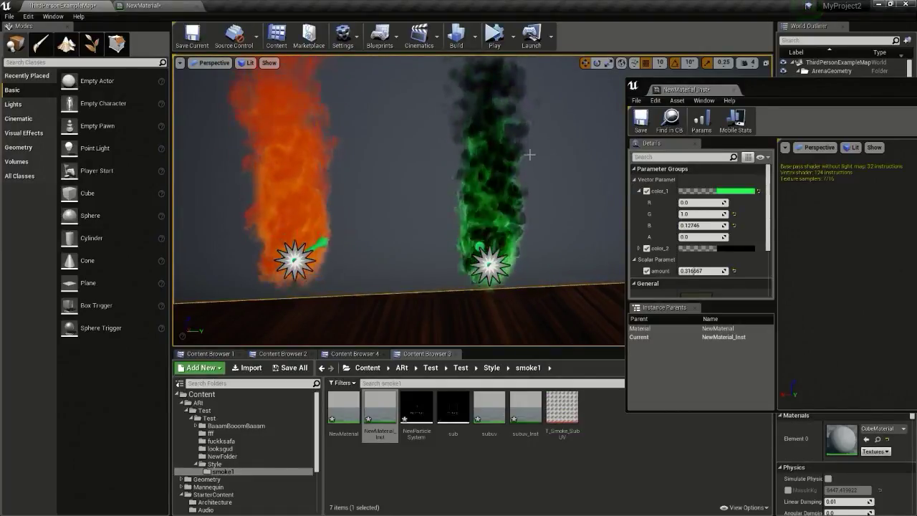
click(731, 248)
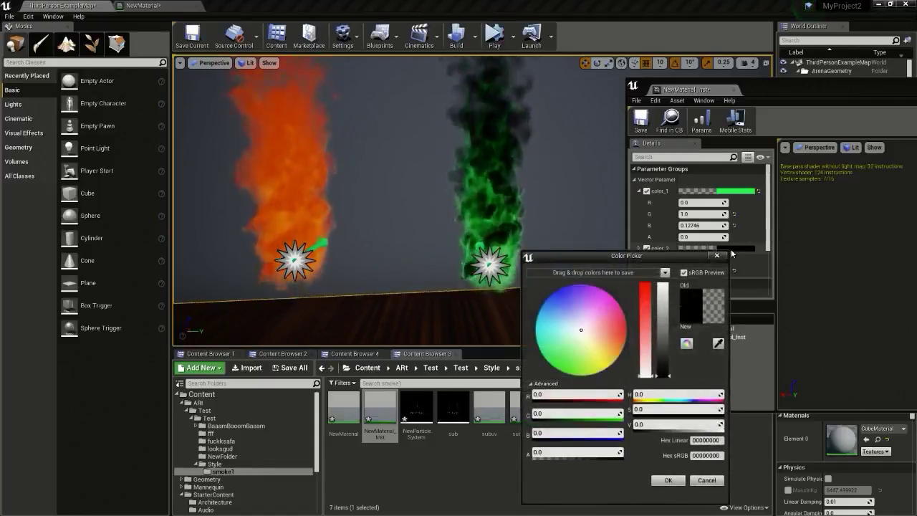
click(623, 312)
drag(662, 371, 668, 346)
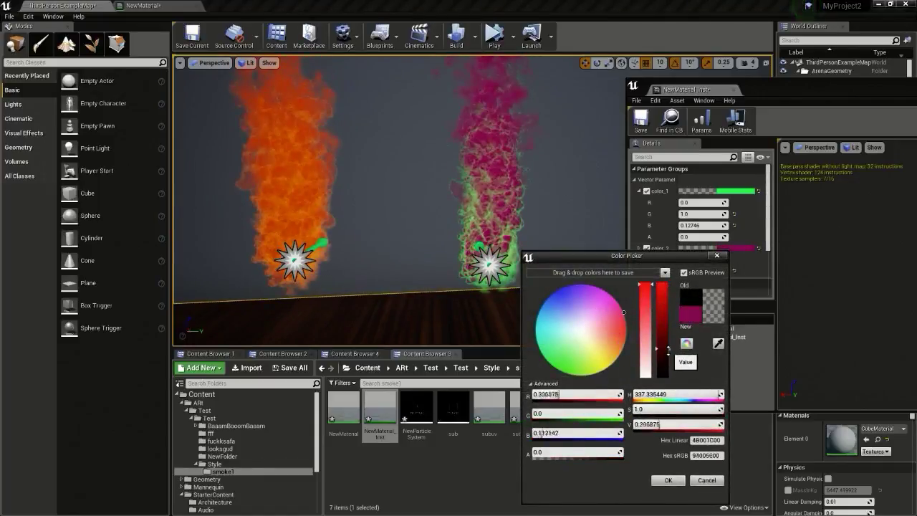
click(667, 480)
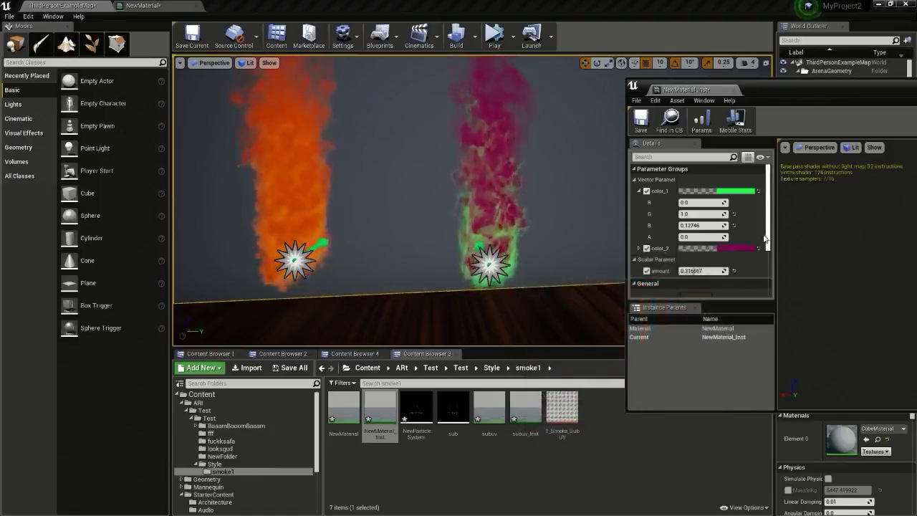
Swing color_1's hue around to orange
click(736, 192)
drag(563, 236, 630, 280)
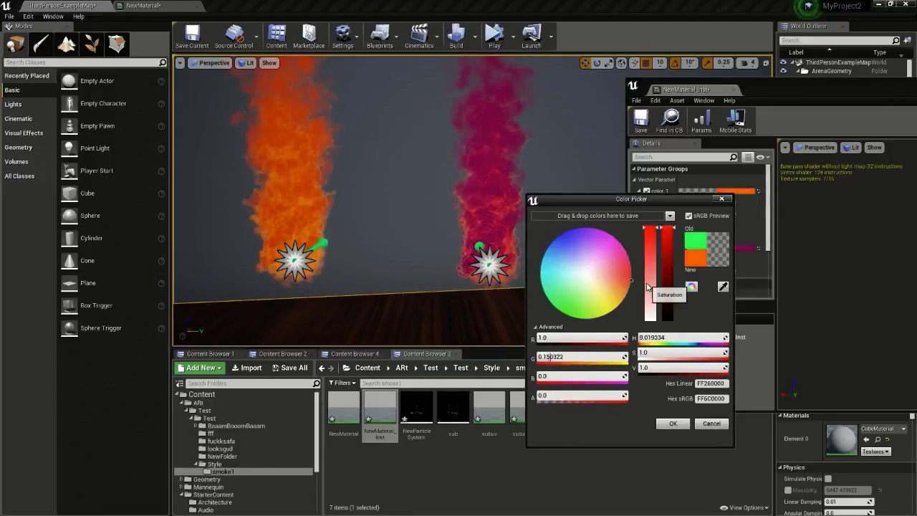
click(673, 422)
Darken color_2 back to black
click(736, 250)
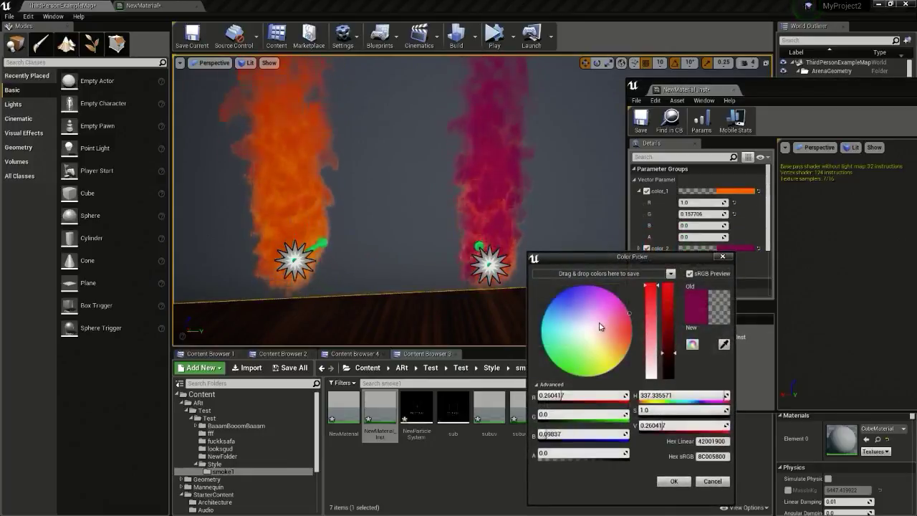
click(565, 290)
drag(667, 352, 671, 382)
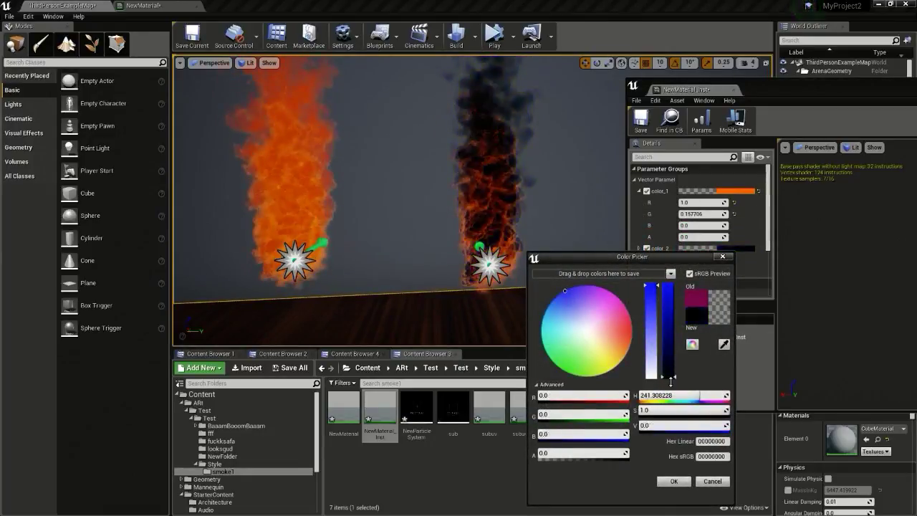
click(673, 480)
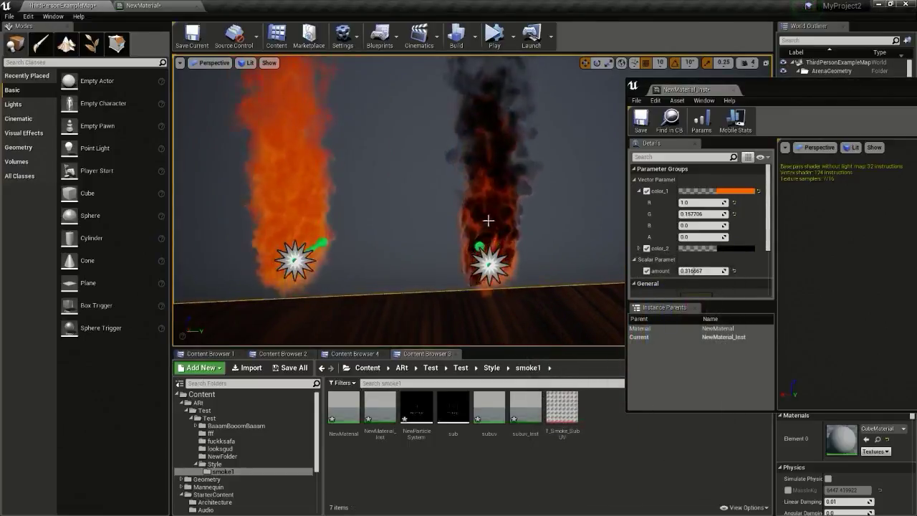
Try magenta for color_1, then return it to red-orange
click(731, 191)
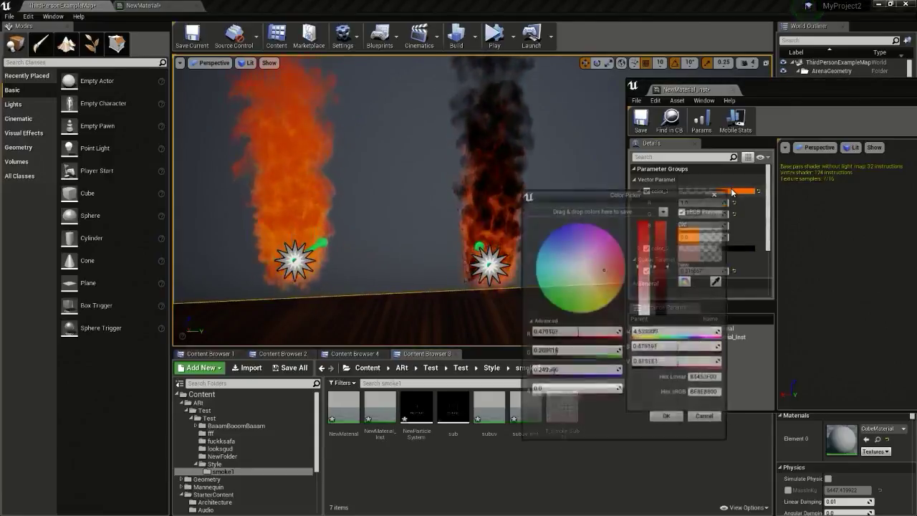
click(621, 245)
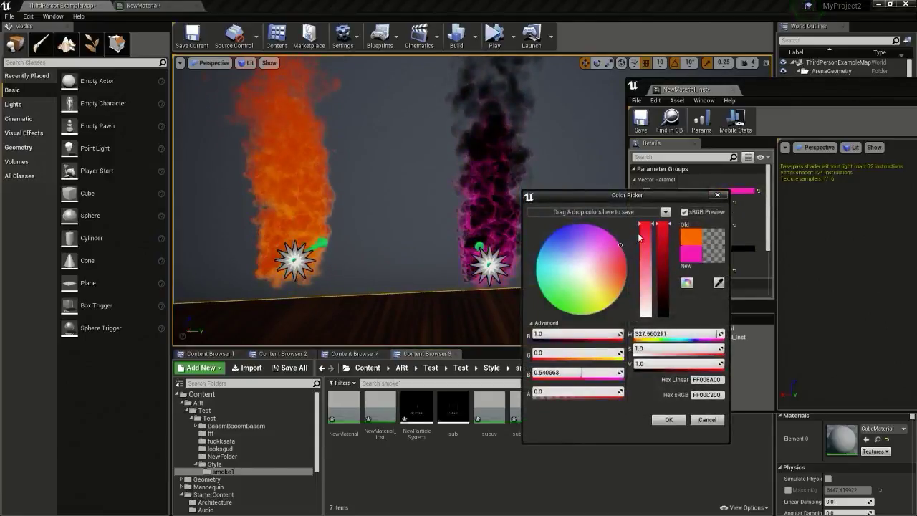
click(627, 277)
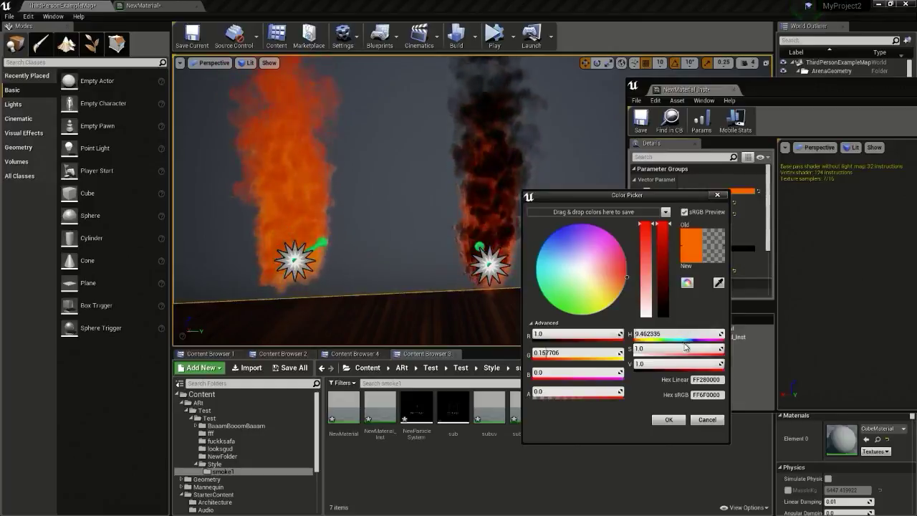
click(677, 419)
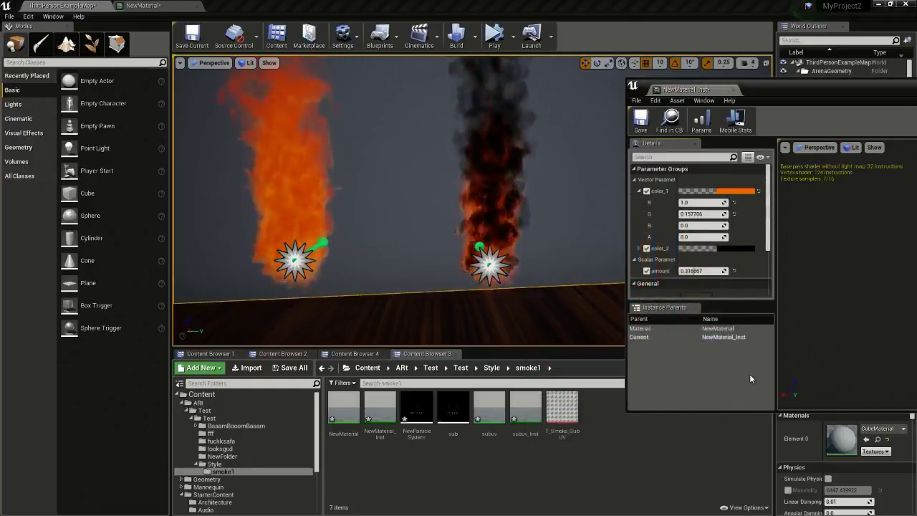